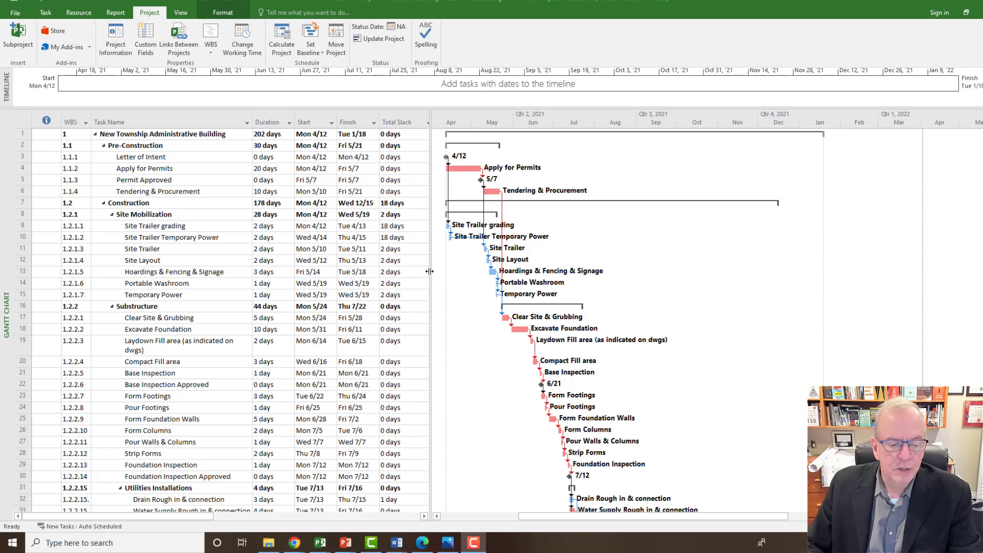
# - Drag the table/chart divider right to reveal the Predecessors and Resource Names columns
pyautogui.moveTo(430, 271); pyautogui.dragTo(496, 270)
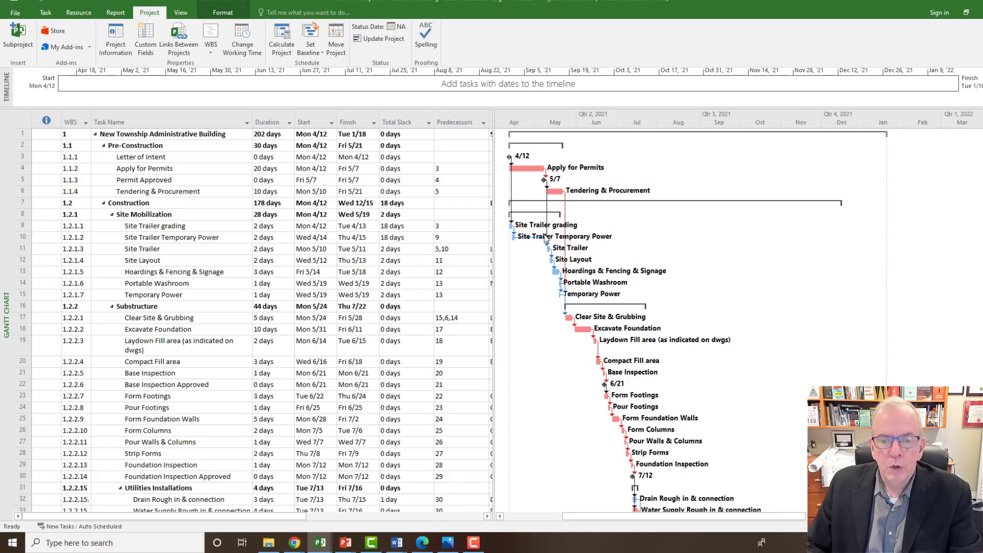
pyautogui.scroll(-1, 557, 240)
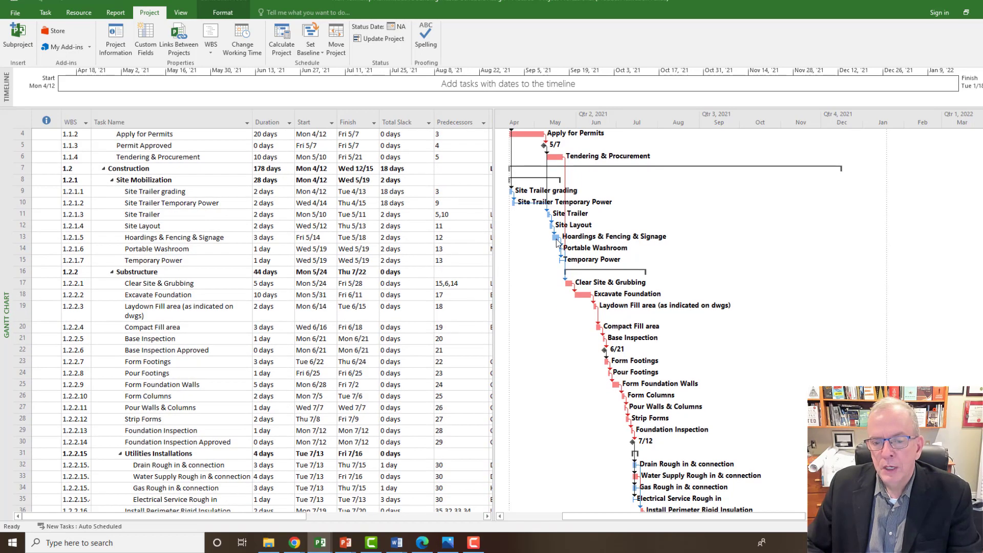
pyautogui.scroll(-1, 551, 285)
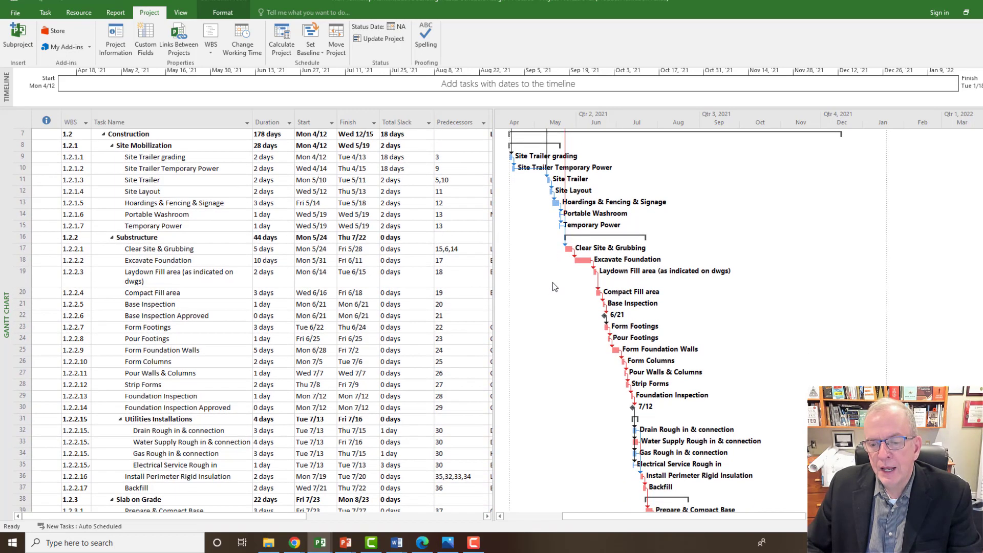
pyautogui.scroll(-3, 553, 282)
pyautogui.scroll(-2, 553, 282)
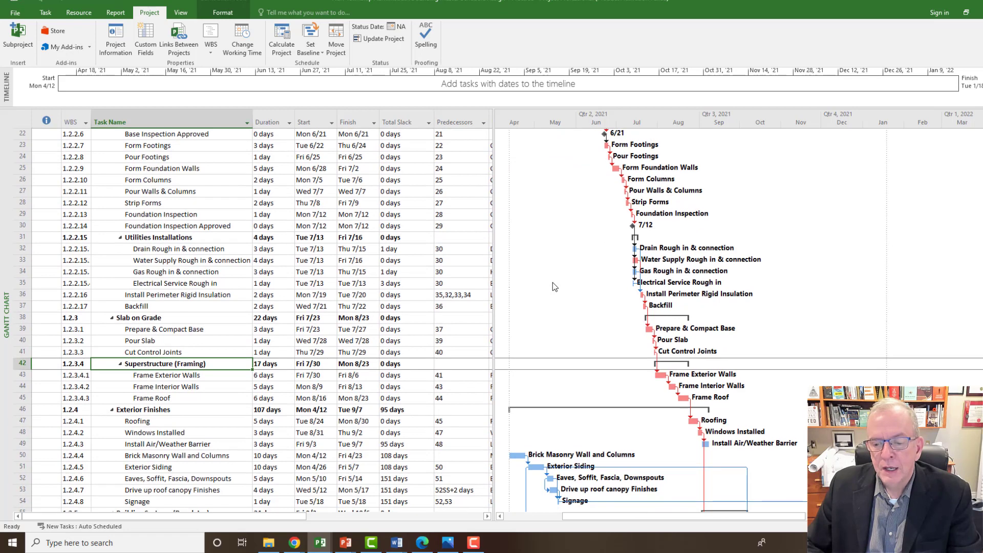
pyautogui.scroll(-1, 552, 284)
pyautogui.scroll(-1, 553, 285)
pyautogui.scroll(-1, 552, 285)
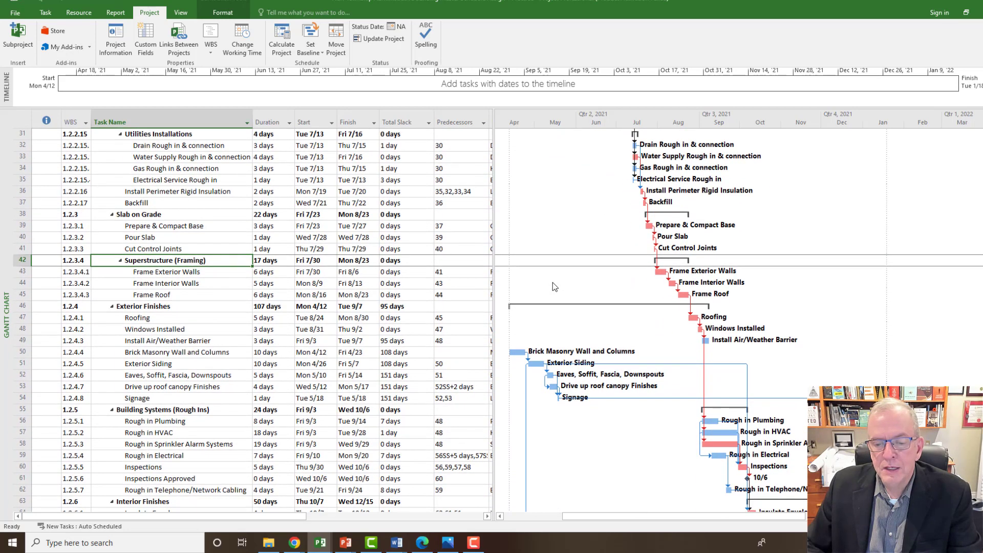
pyautogui.scroll(-2, 552, 285)
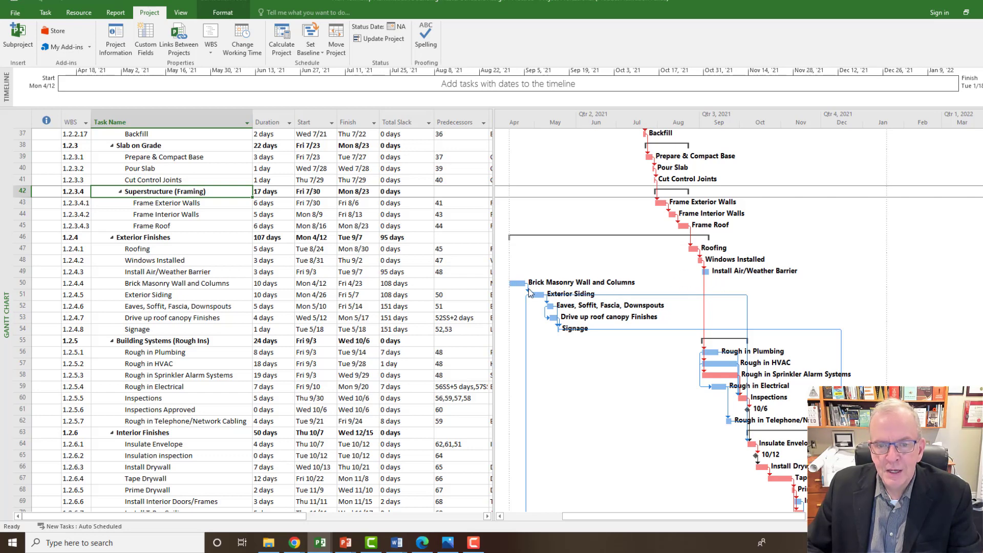
pyautogui.scroll(5, 529, 288)
pyautogui.scroll(6, 528, 288)
pyautogui.scroll(1, 529, 265)
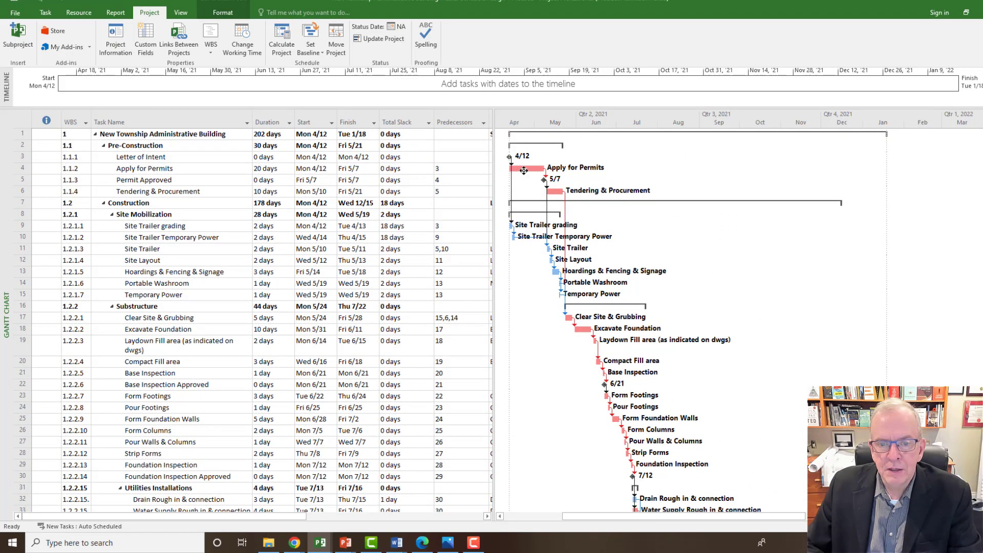
pyautogui.scroll(-5, 545, 278)
pyautogui.scroll(-6, 544, 279)
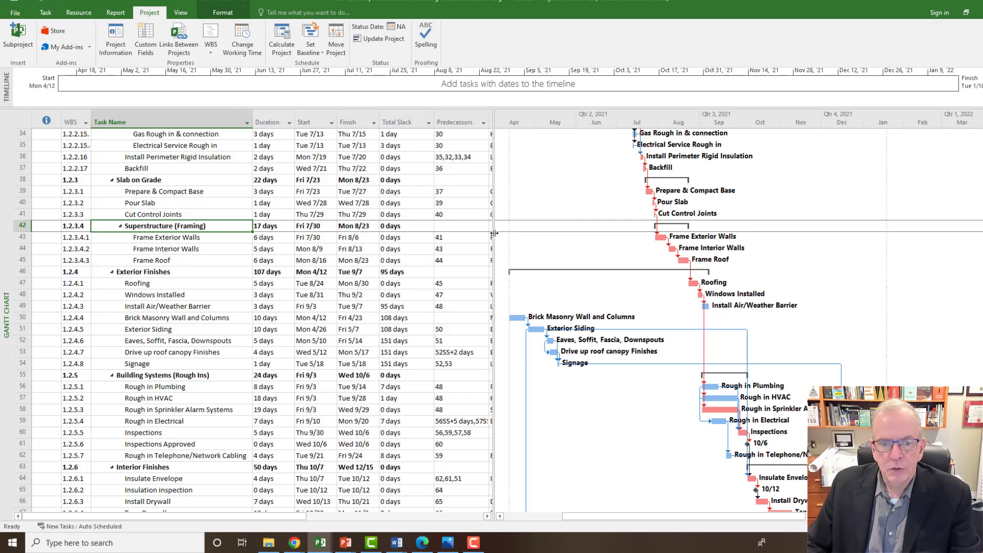
pyautogui.moveTo(508, 232); pyautogui.dragTo(559, 233)
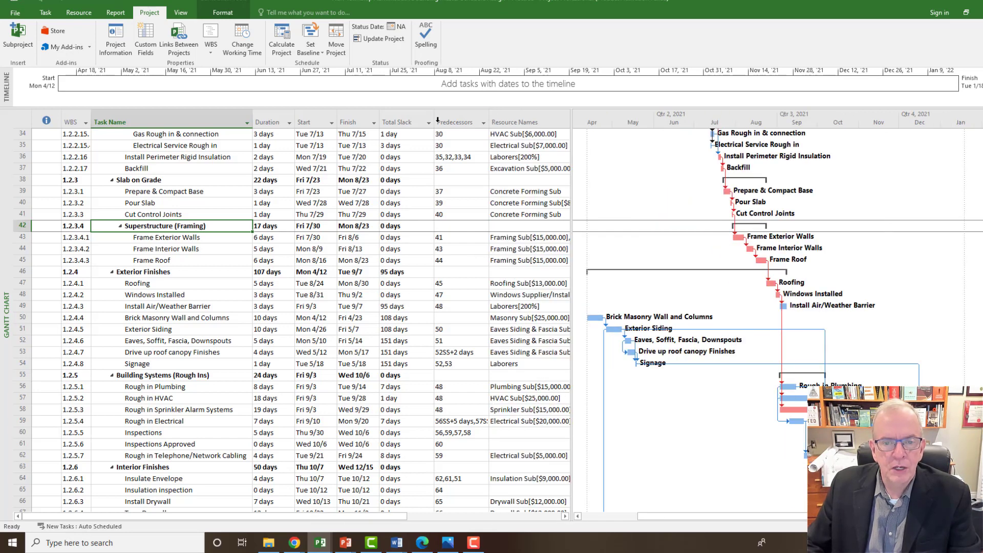
pyautogui.click(23, 120)
pyautogui.rightClick(23, 120)
pyautogui.click(18, 123)
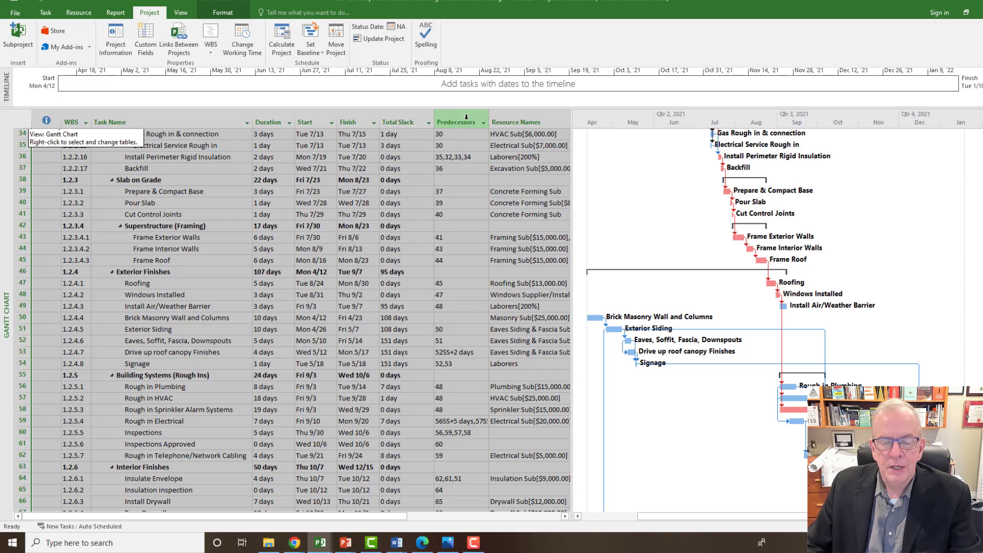
pyautogui.scroll(-4, 440, 282)
pyautogui.scroll(-5, 439, 281)
pyautogui.scroll(-5, 440, 281)
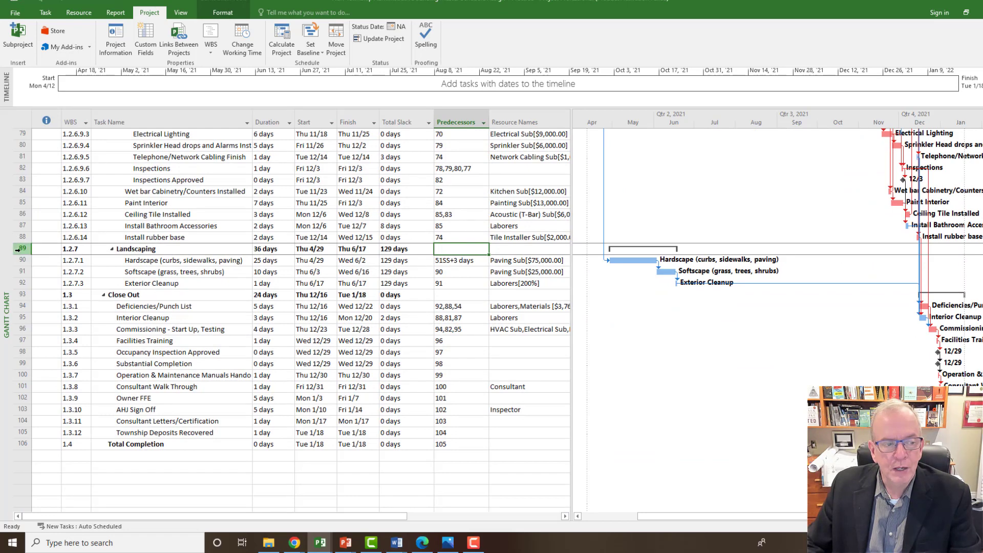
pyautogui.click(20, 249)
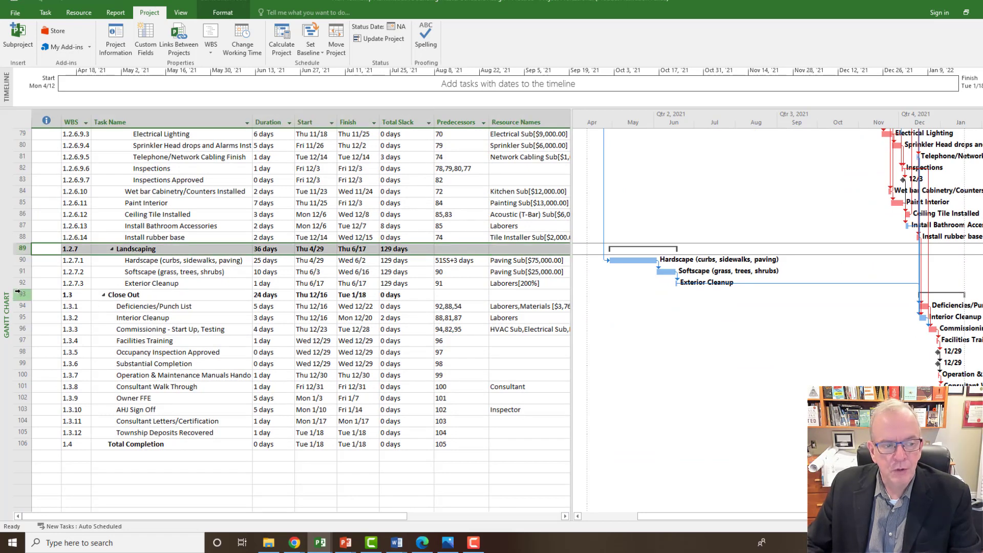
pyautogui.click(19, 295)
pyautogui.scroll(1, 446, 271)
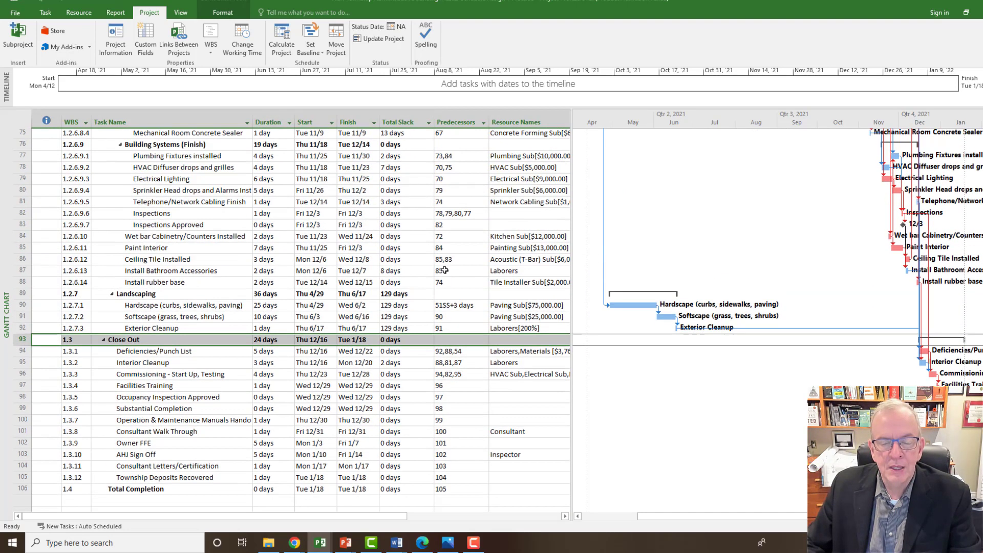
pyautogui.scroll(3, 445, 271)
pyautogui.scroll(4, 446, 271)
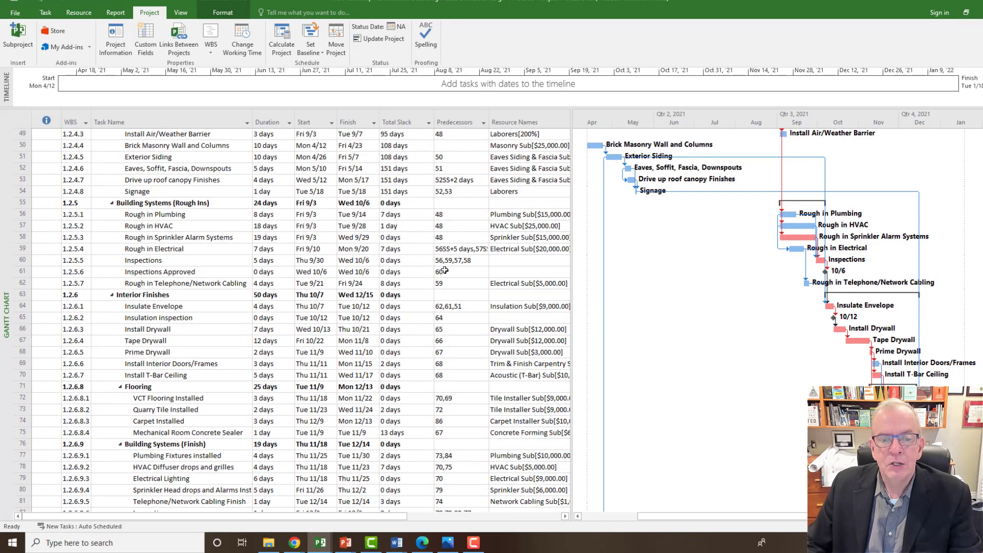
pyautogui.scroll(4, 283, 248)
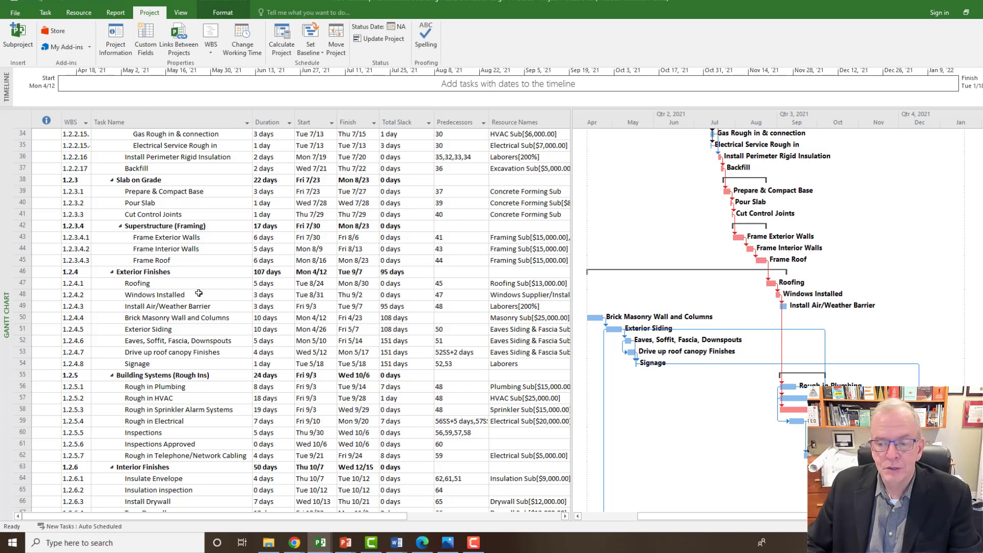
pyautogui.scroll(1, 208, 292)
pyautogui.scroll(4, 223, 292)
pyautogui.scroll(1, 229, 290)
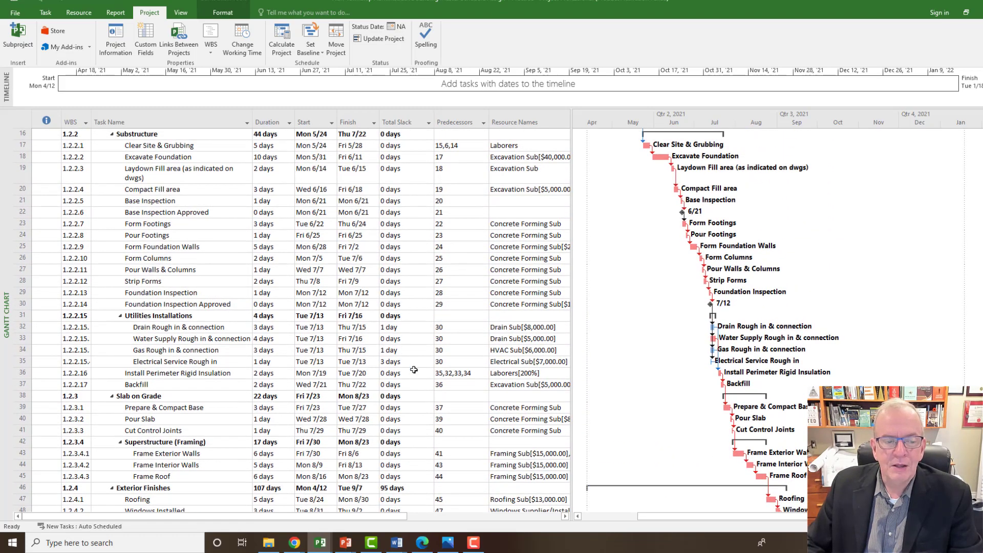
pyautogui.scroll(-2, 446, 281)
pyautogui.scroll(-2, 476, 284)
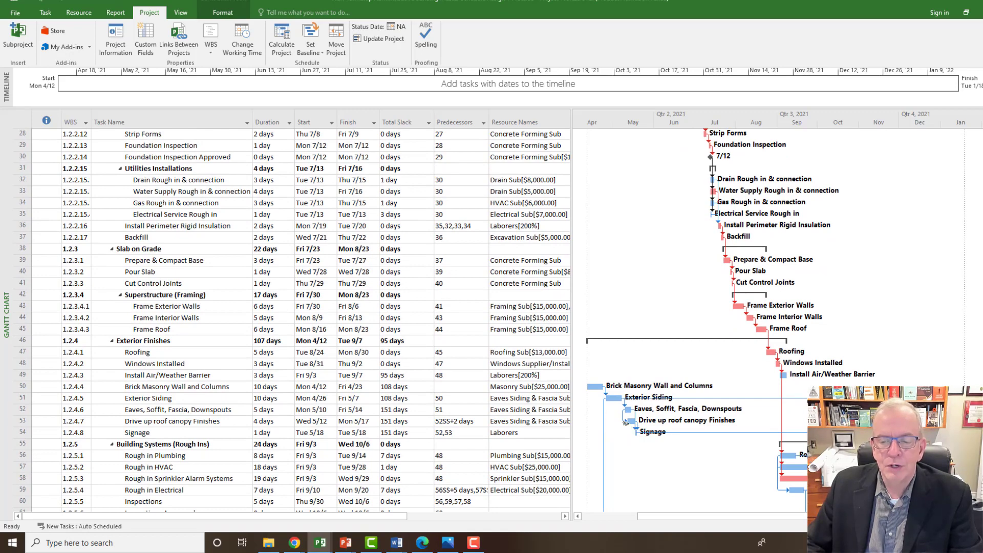
pyautogui.scroll(4, 369, 323)
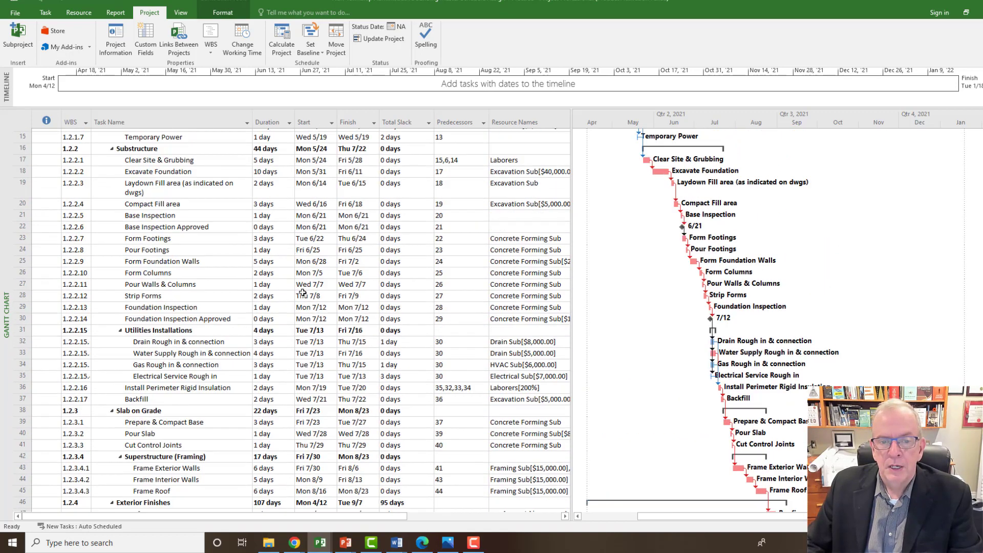
pyautogui.scroll(-3, 431, 343)
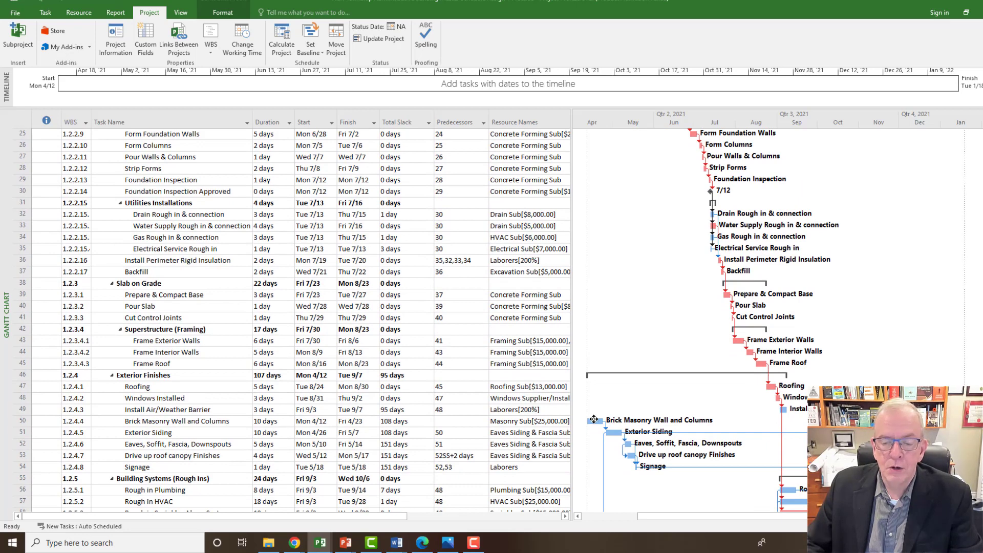
pyautogui.scroll(-3, 603, 404)
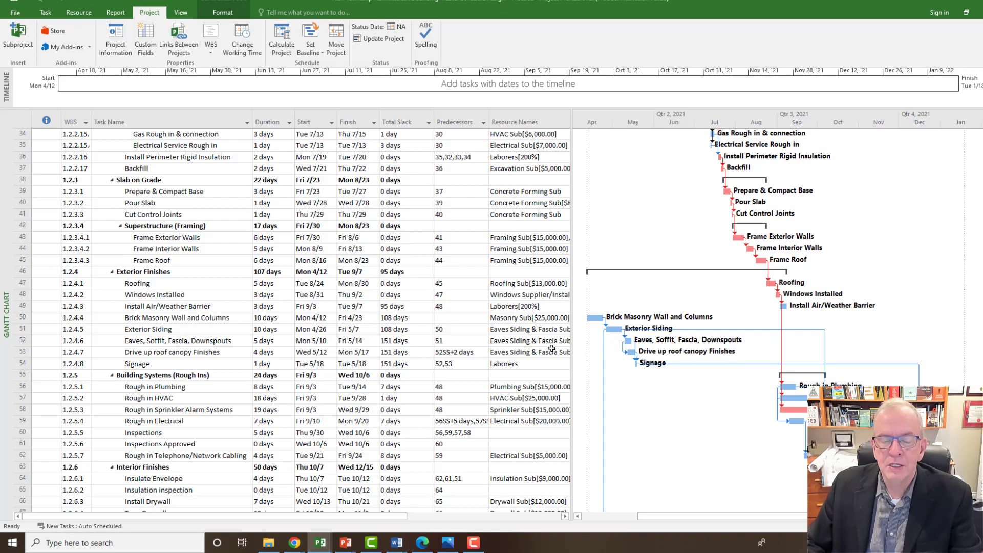
pyautogui.scroll(3, 461, 349)
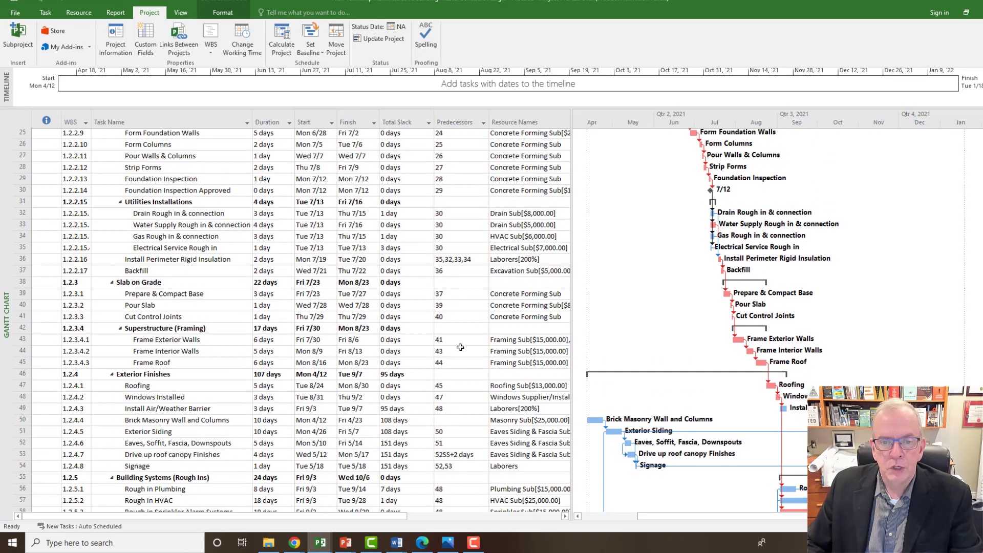
pyautogui.scroll(4, 460, 350)
pyautogui.scroll(3, 460, 347)
pyautogui.scroll(1, 460, 347)
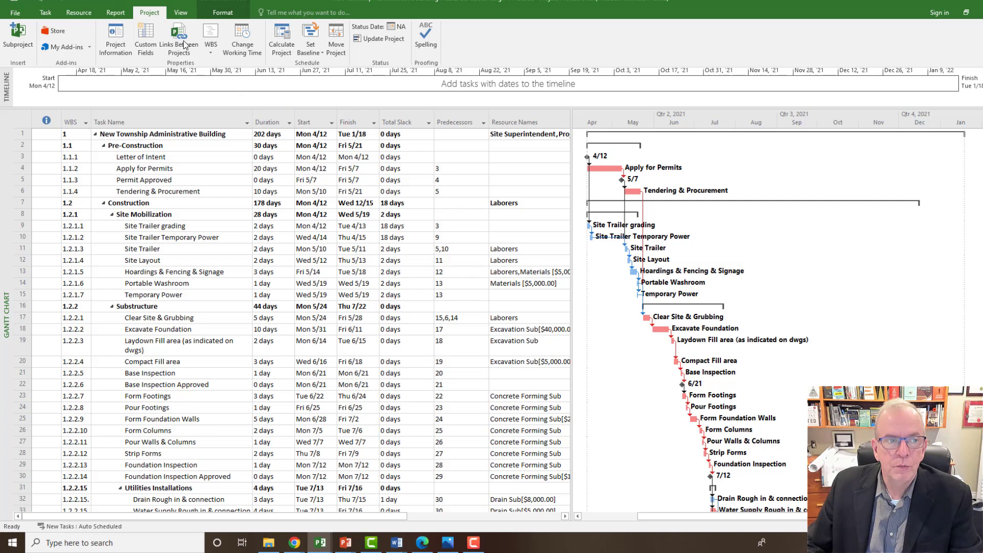
# - Filter the Predecessors column to (blank), leaving tasks like Letter of Intent visible
pyautogui.click(482, 124)
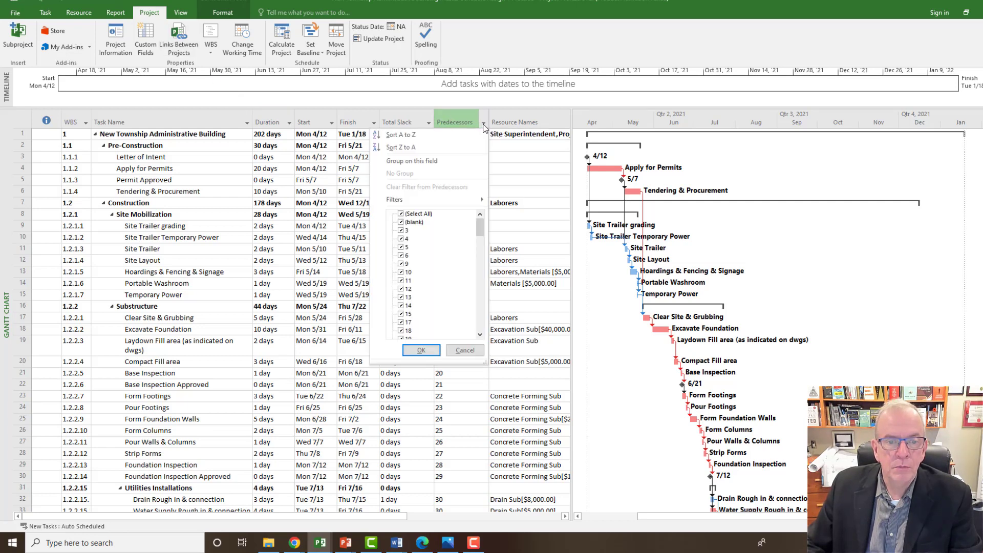
pyautogui.click(401, 215)
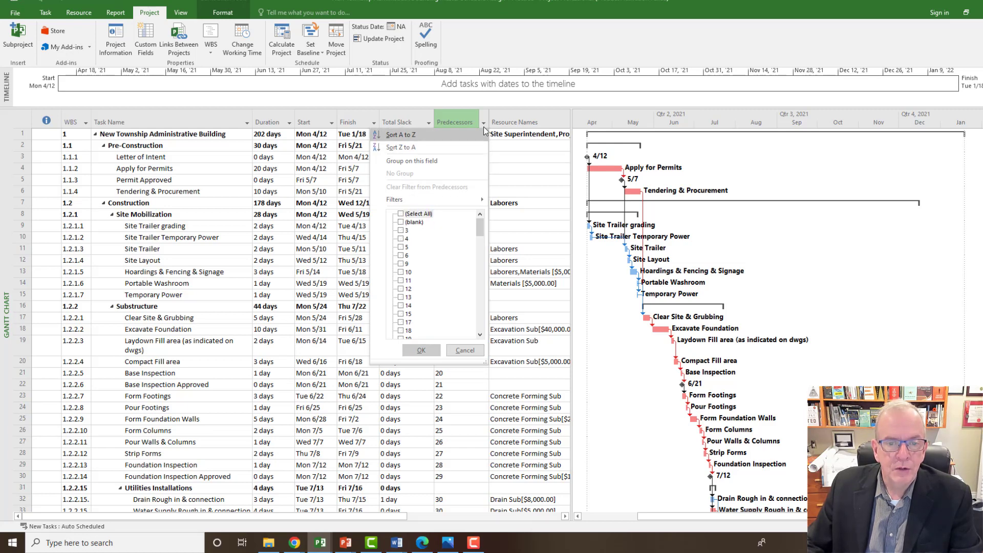
pyautogui.click(402, 224)
pyautogui.click(416, 351)
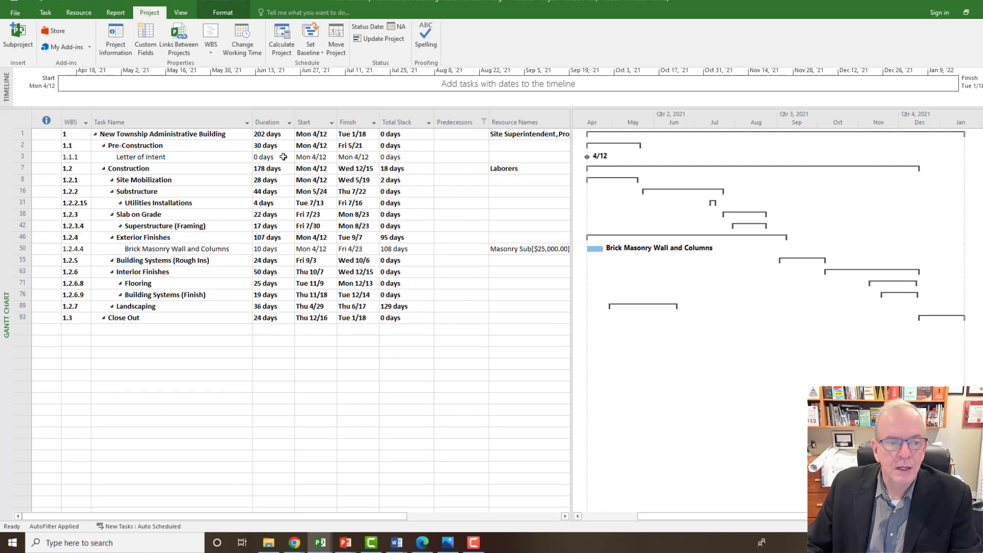
pyautogui.click(24, 158)
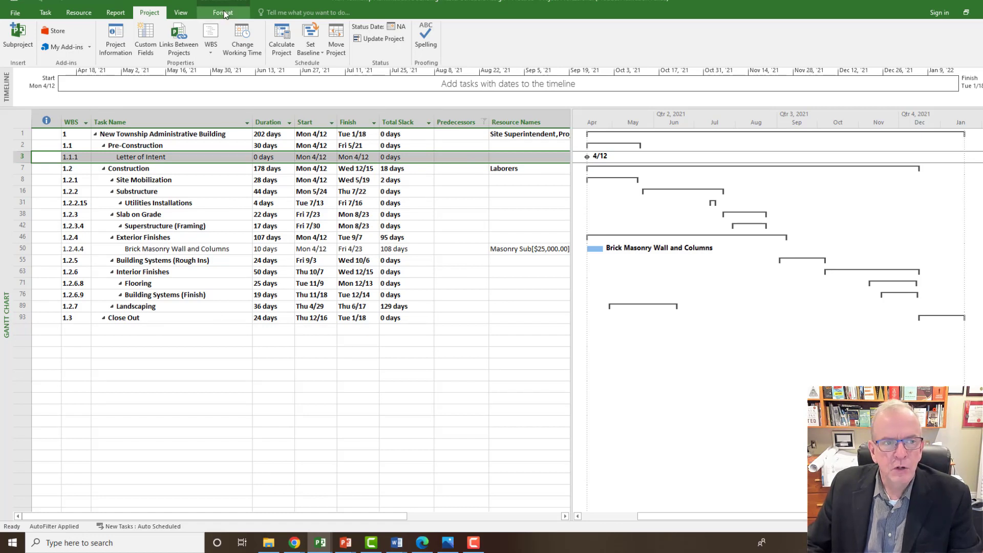
# - Hide summary tasks so only Letter of Intent and Brick Masonry Wall and Columns remain, and inspect the empty predecessor
pyautogui.click(224, 13)
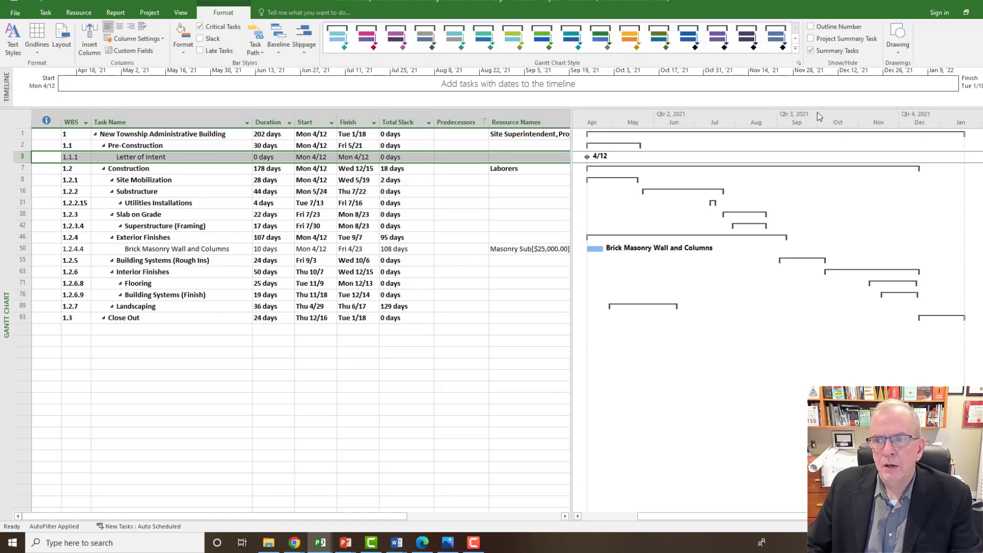
pyautogui.click(812, 50)
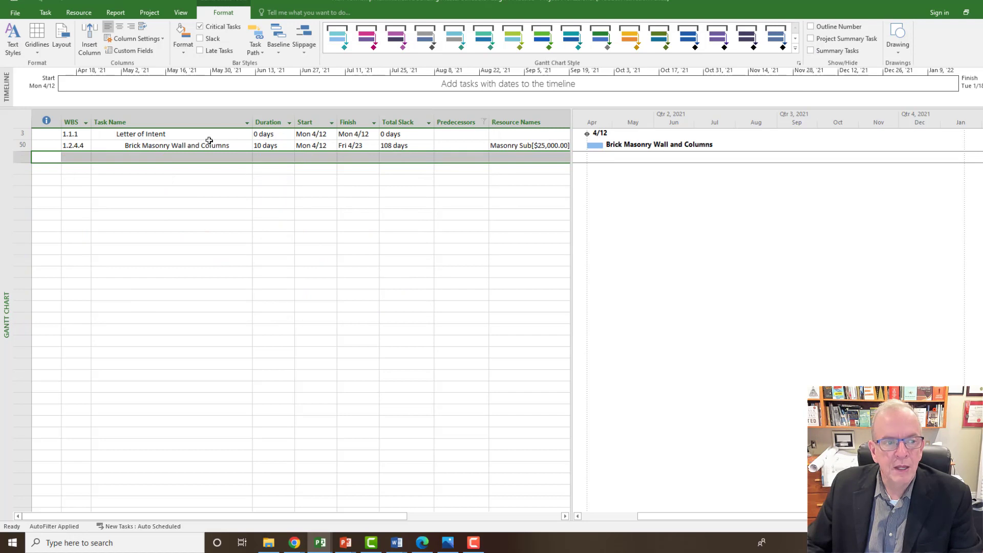
pyautogui.click(192, 135)
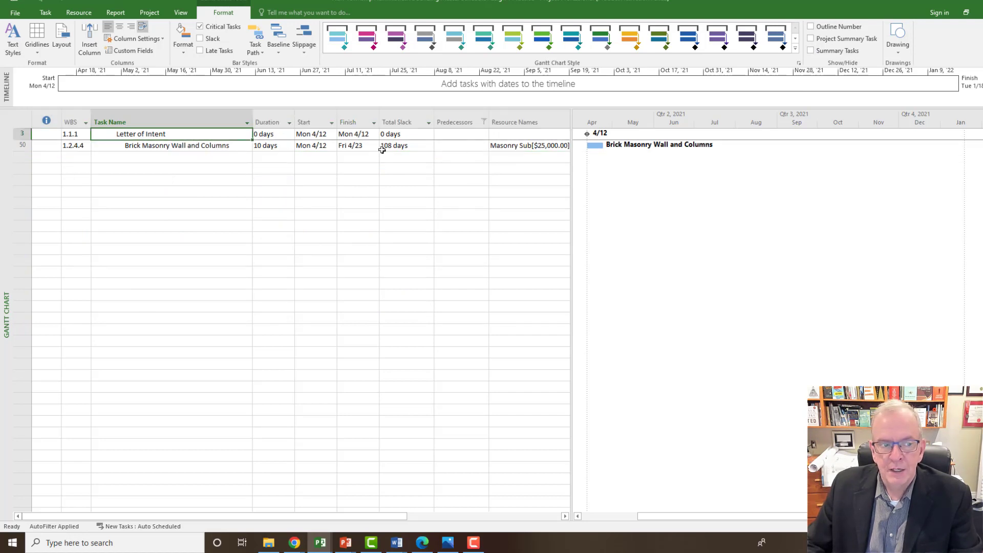
pyautogui.click(450, 145)
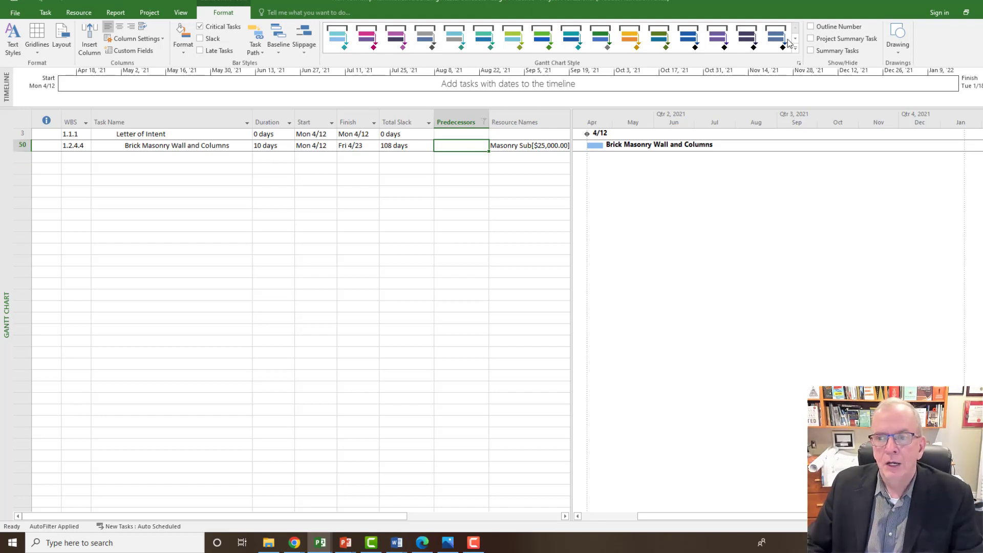
# - Clear the Predecessors AutoFilter with (Select All) so every task shows again
pyautogui.click(483, 123)
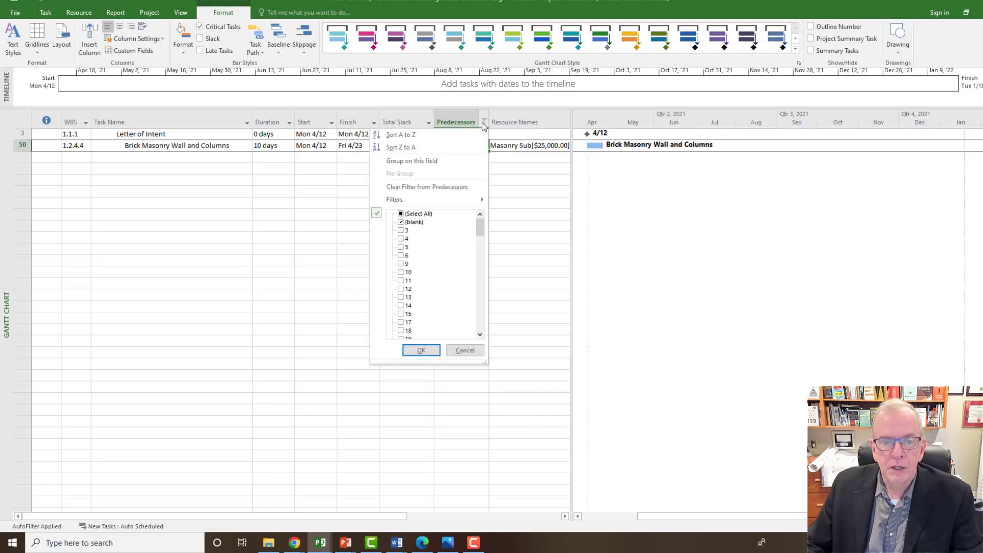
pyautogui.click(401, 215)
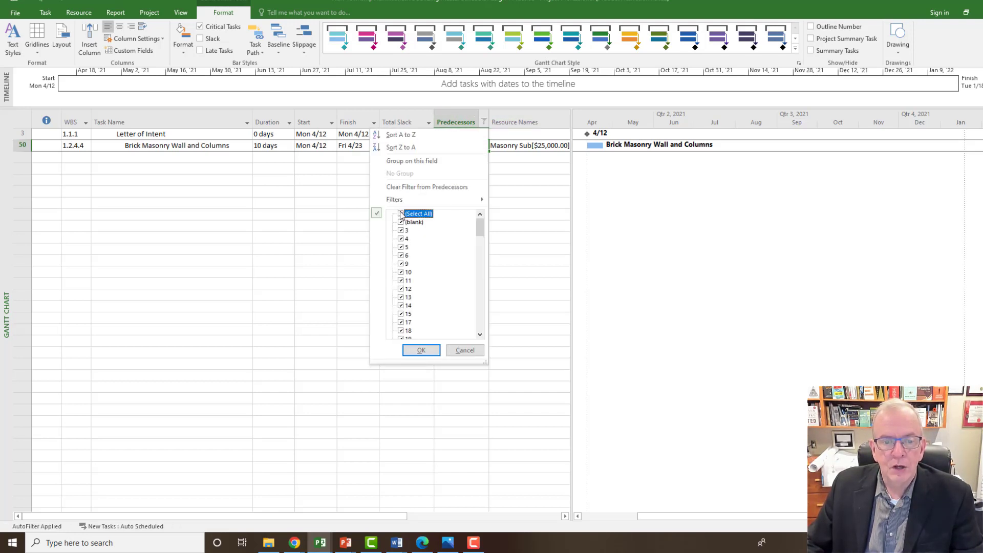
pyautogui.click(419, 351)
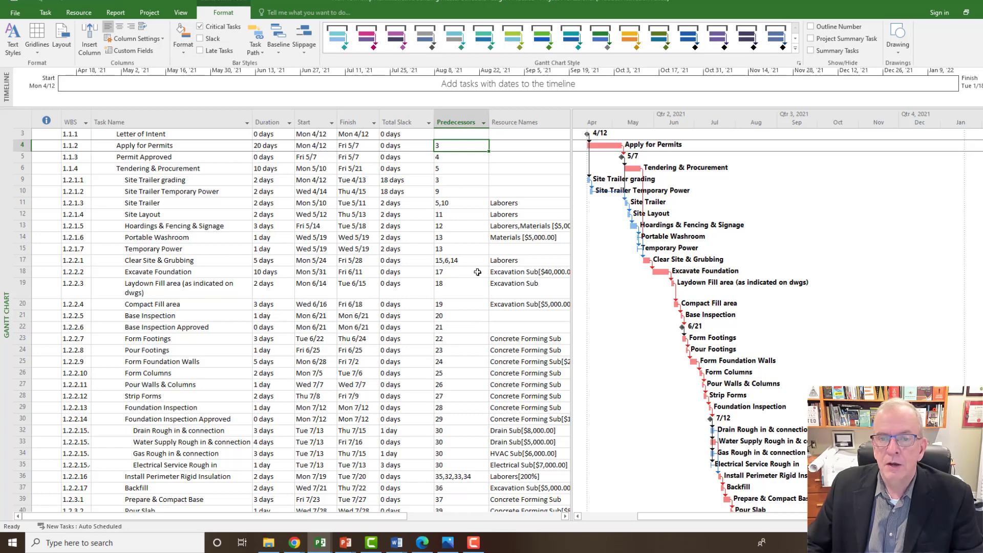
# - Insert a Successors column before Resource Names and narrow it
pyautogui.click(508, 117)
pyautogui.rightClick(508, 119)
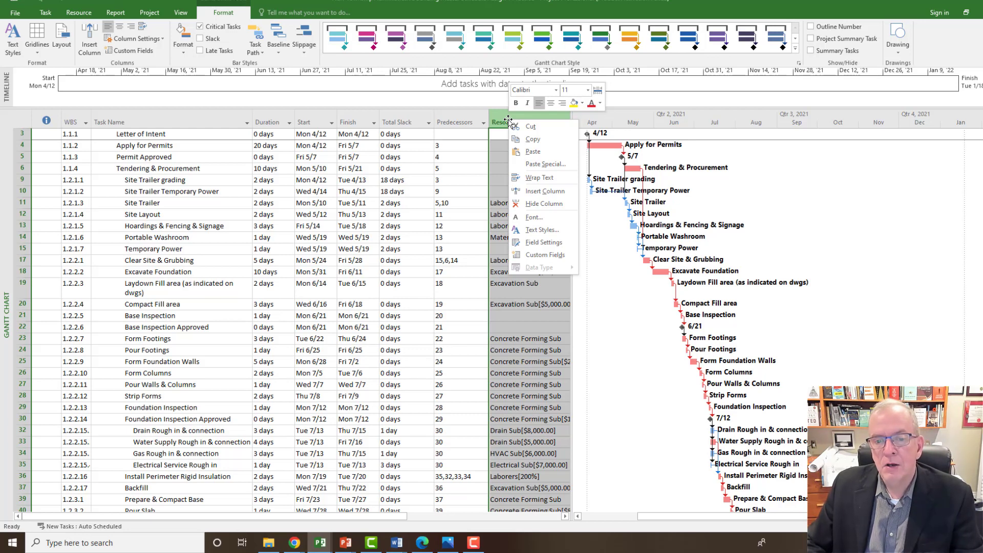
pyautogui.click(551, 194)
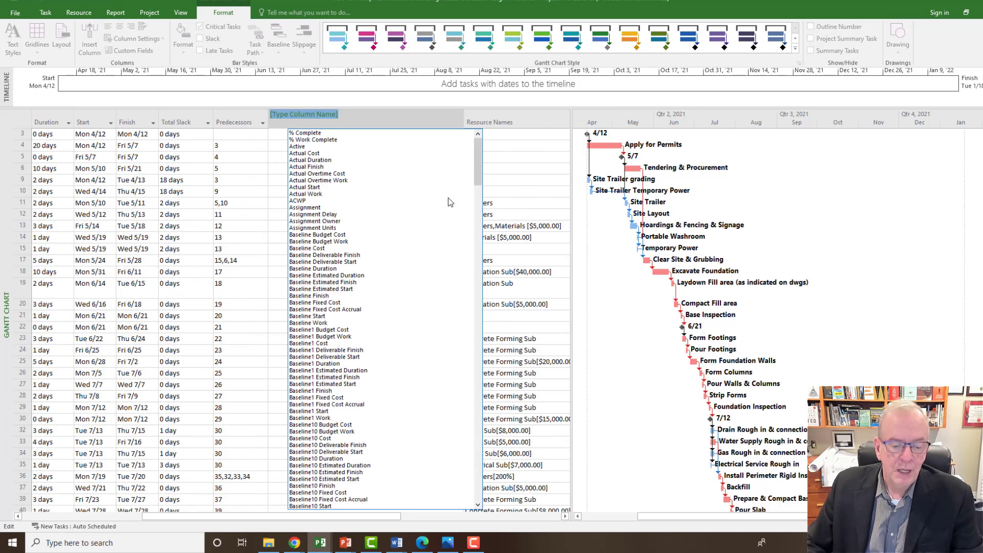
pyautogui.write('scheduled Duration')
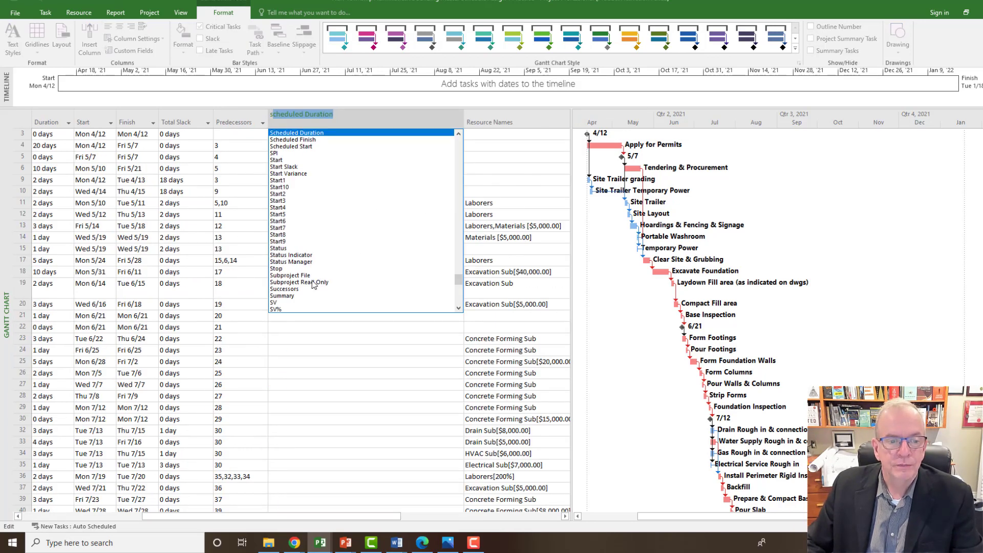
pyautogui.click(301, 290)
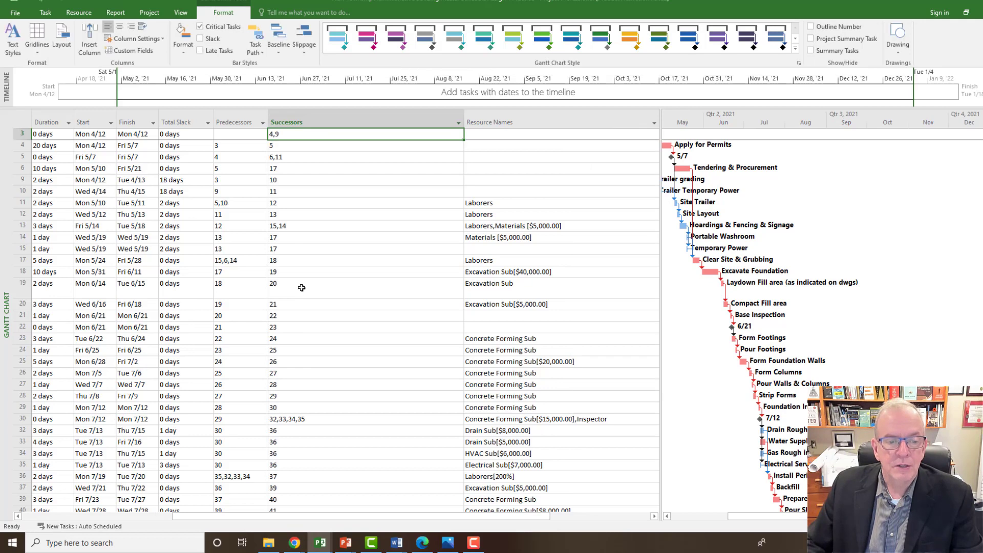
pyautogui.scroll(-2, 302, 286)
pyautogui.scroll(2, 302, 287)
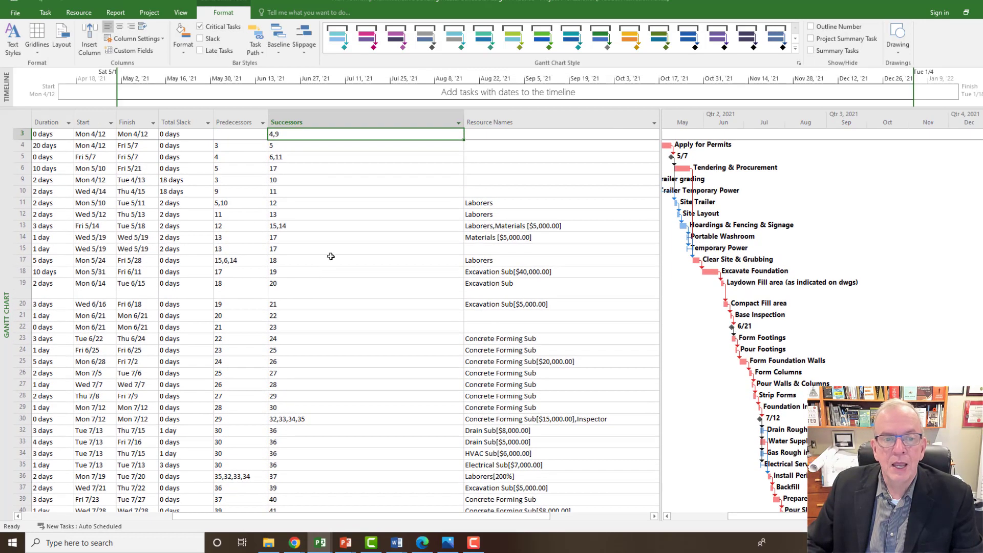
pyautogui.moveTo(464, 123); pyautogui.dragTo(367, 125)
# - Filter Successors to (blank), isolating Install Air/Weather Barrier and Total Completion
pyautogui.click(365, 123)
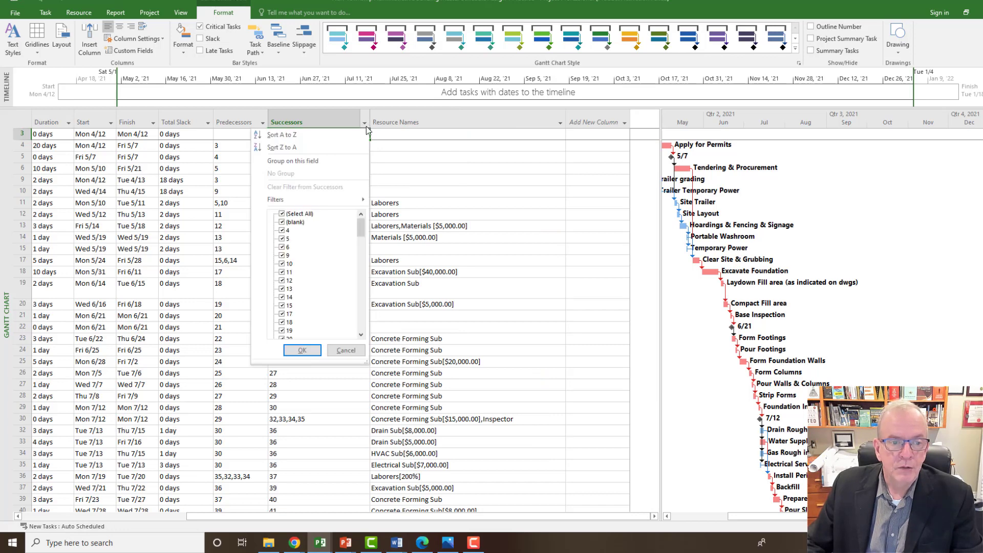
pyautogui.click(282, 214)
pyautogui.click(283, 222)
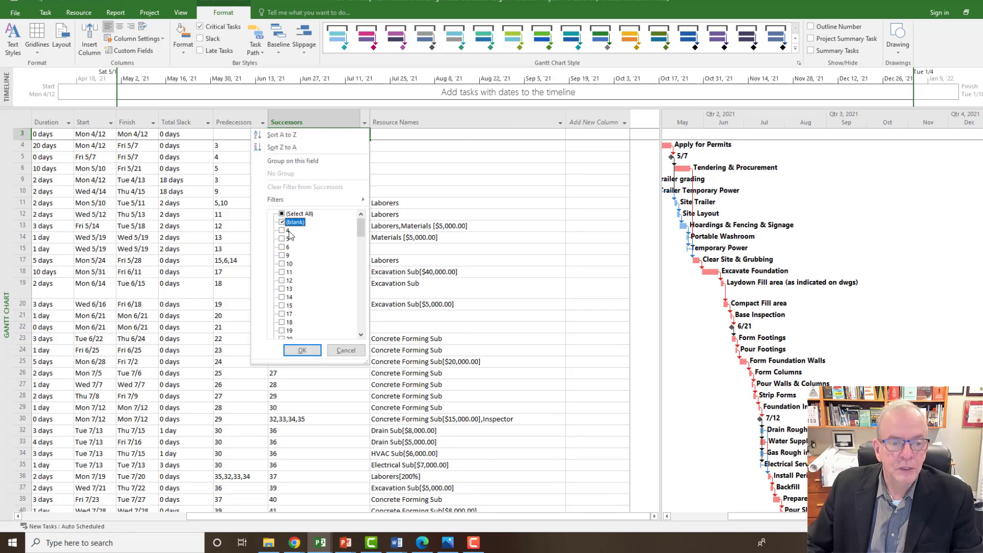
pyautogui.click(299, 351)
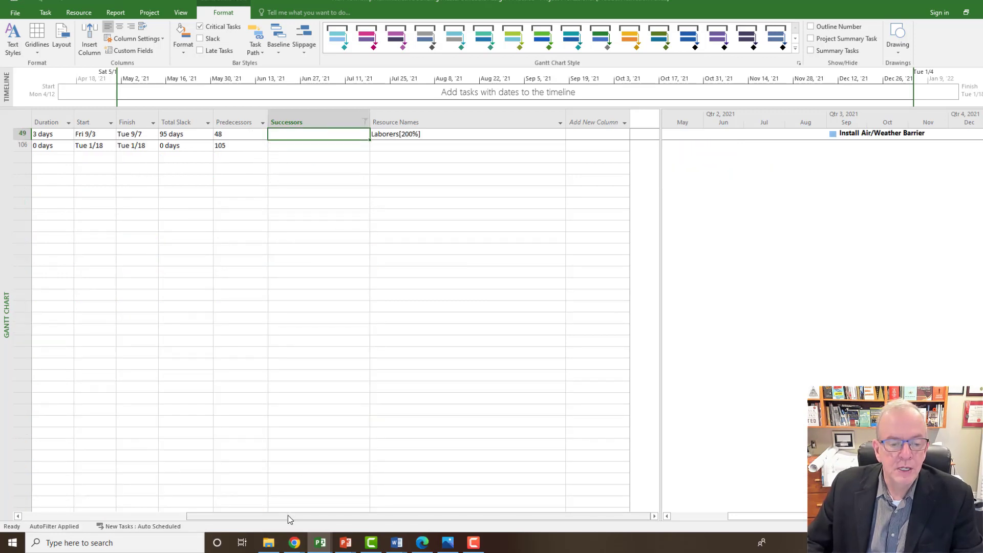
pyautogui.moveTo(288, 515); pyautogui.dragTo(159, 507)
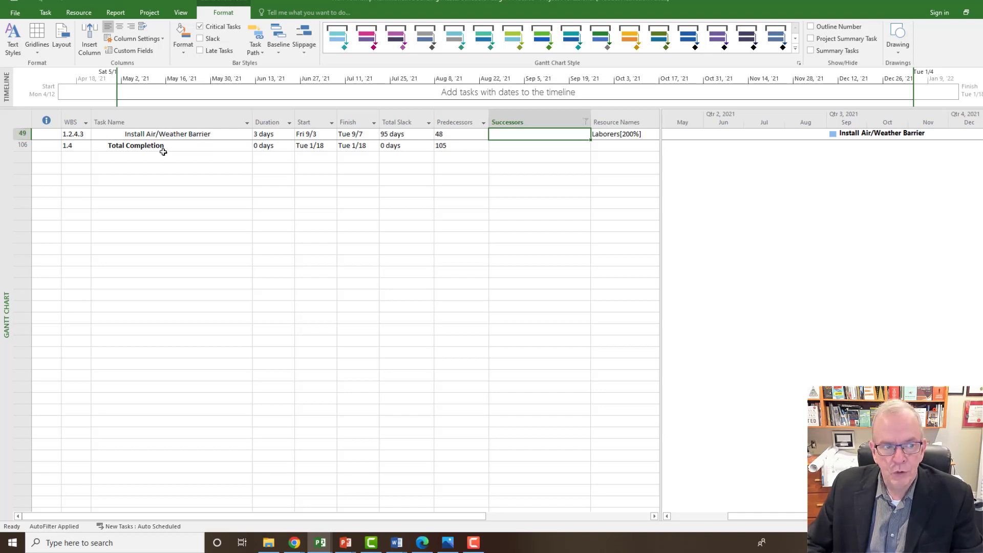
pyautogui.click(162, 147)
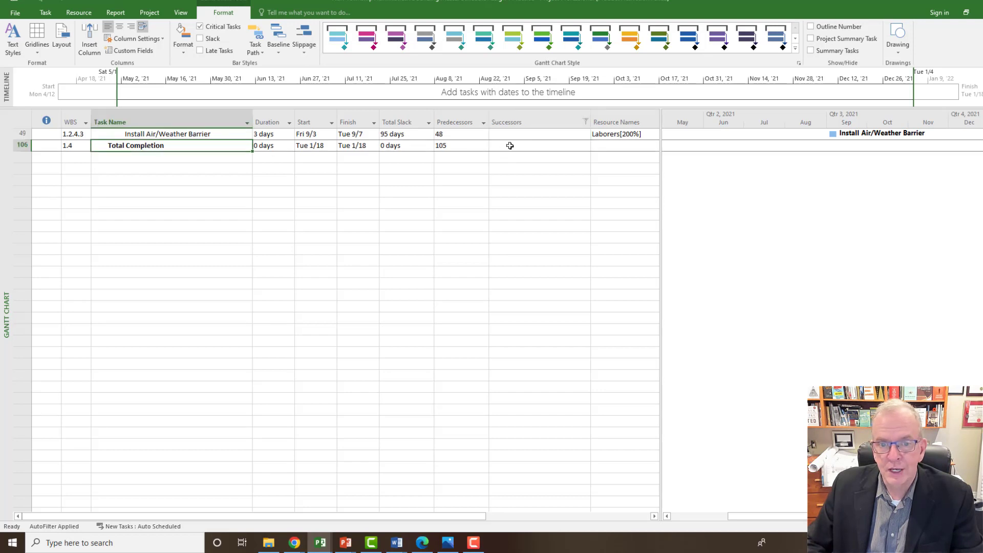
pyautogui.click(587, 123)
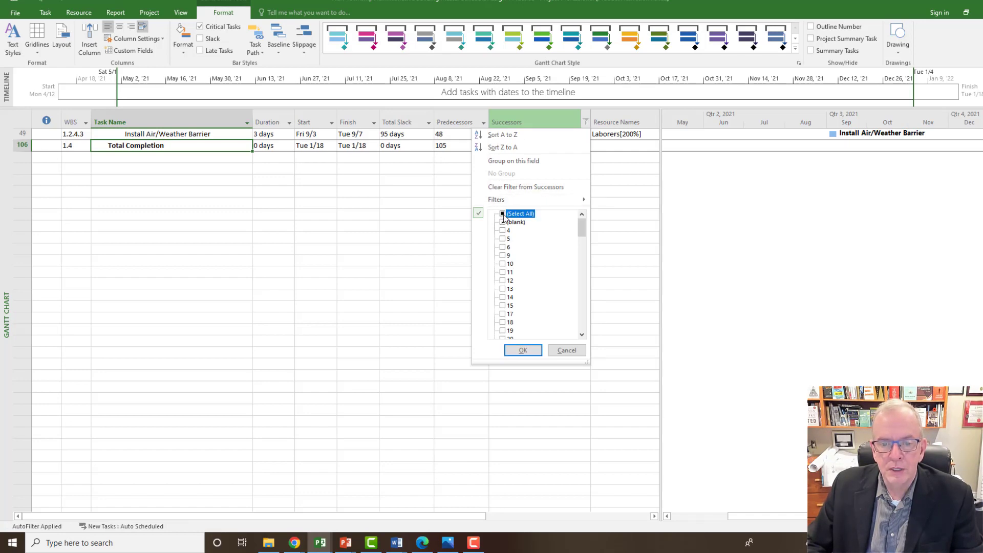
# - Clear the Successors filter and set Install Air/Weather Barrier's successor to 50, Brick Masonry Wall and Columns
pyautogui.click(516, 353)
pyautogui.press('F3')
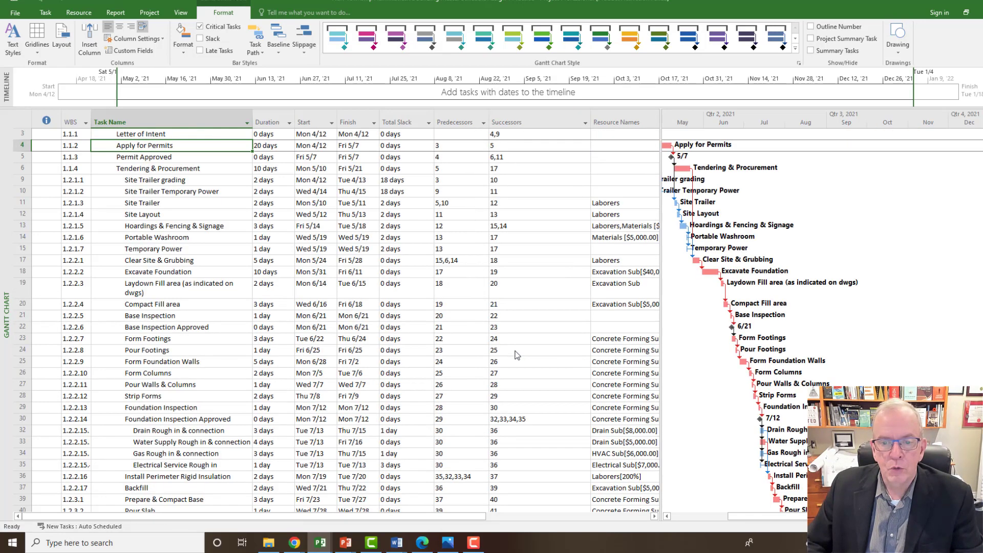
pyautogui.scroll(-5, 511, 339)
pyautogui.scroll(-4, 511, 322)
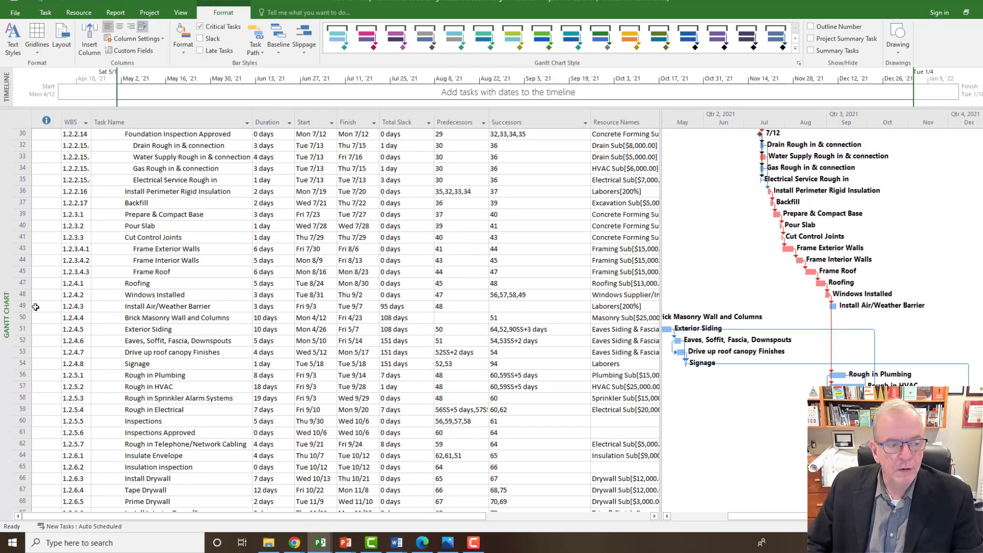
pyautogui.click(500, 306)
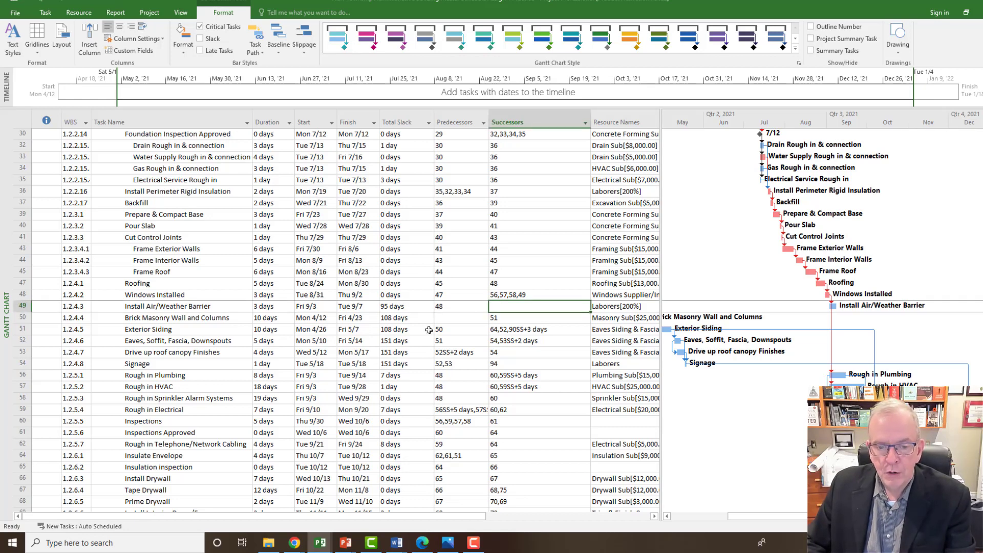
pyautogui.click(445, 318)
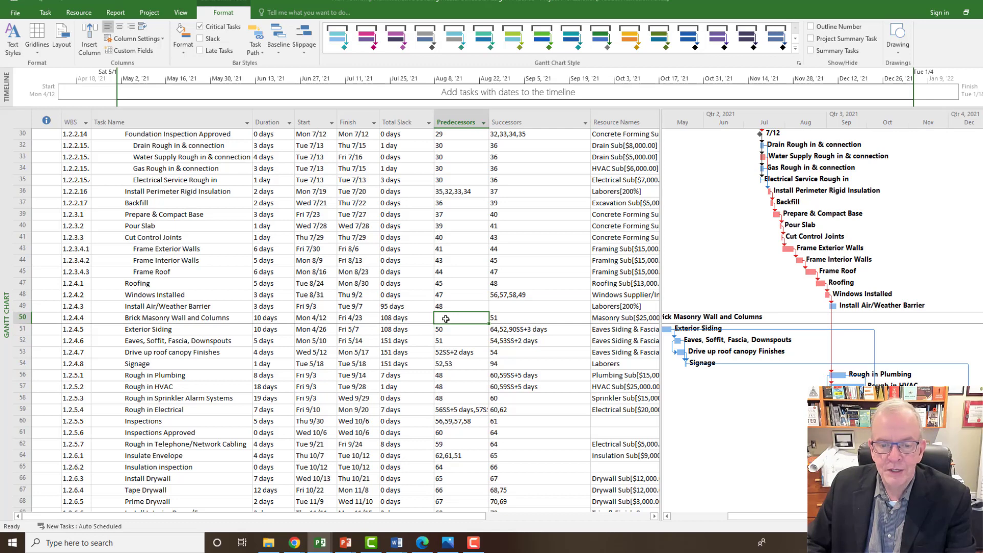
pyautogui.click(497, 309)
pyautogui.write('56')
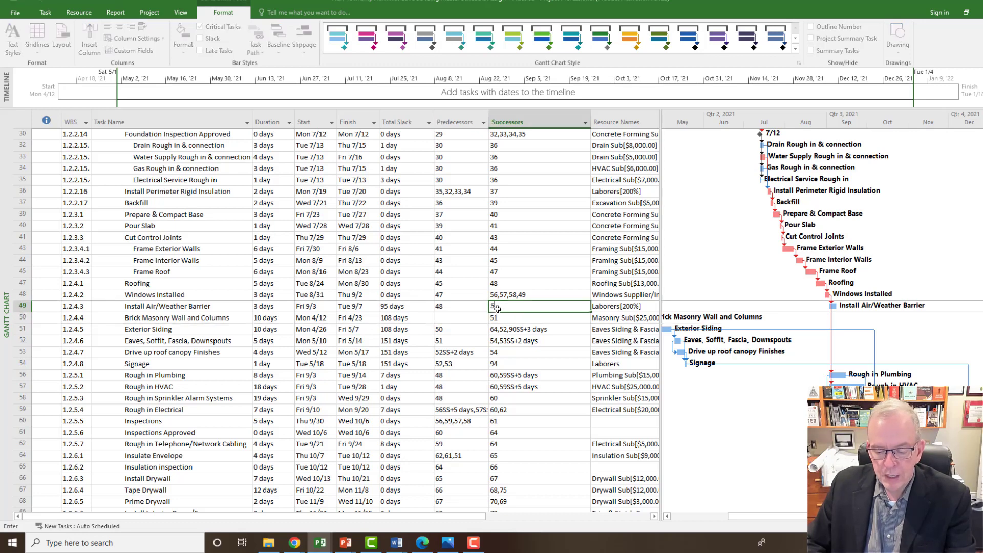
pyautogui.press('Return')
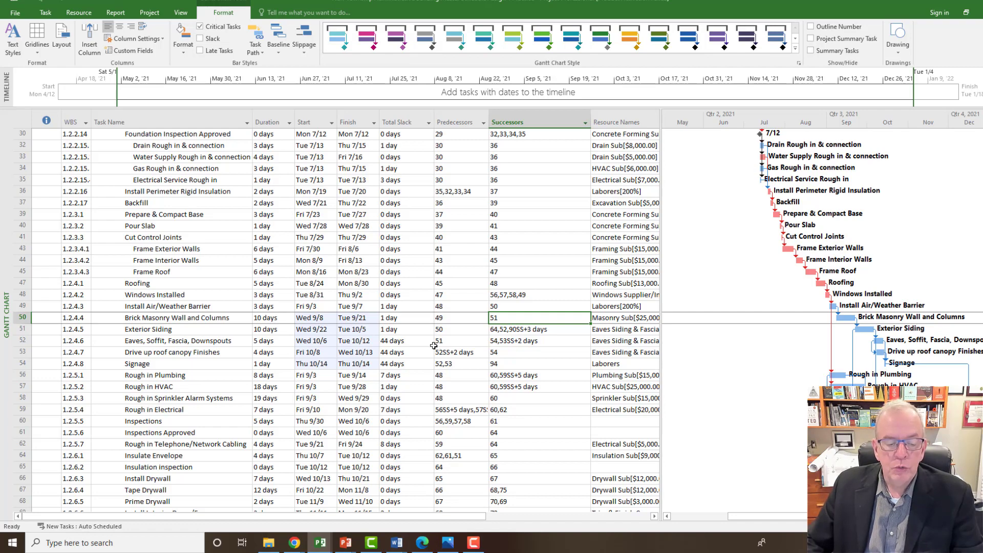
pyautogui.scroll(3, 332, 314)
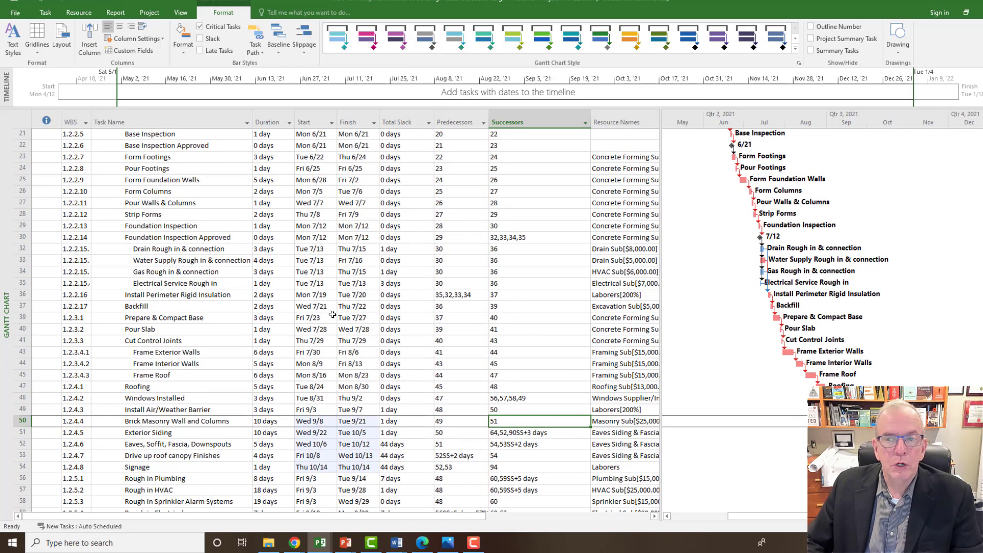
pyautogui.scroll(2, 332, 315)
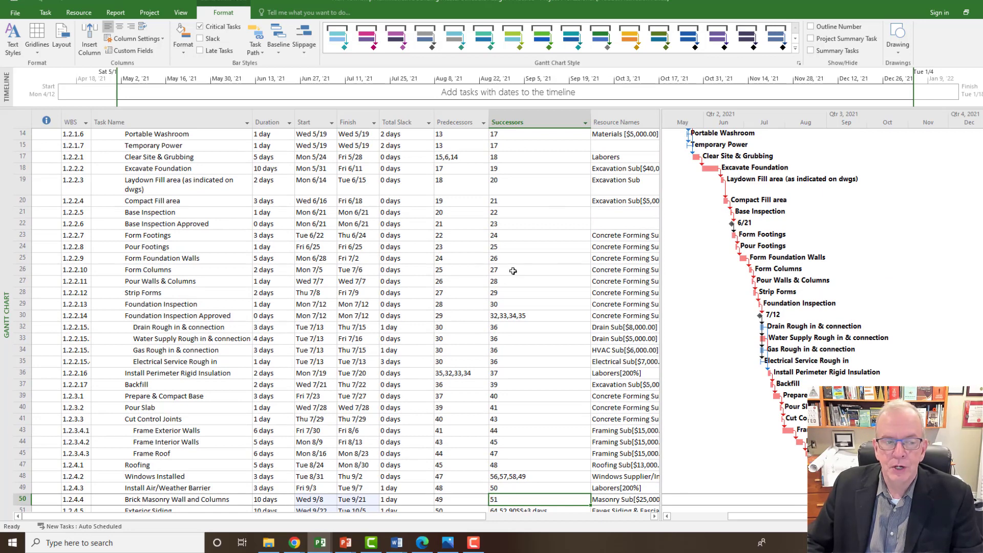
# - Turn Summary Tasks back on so the full outline with phases shows again
pyautogui.click(810, 52)
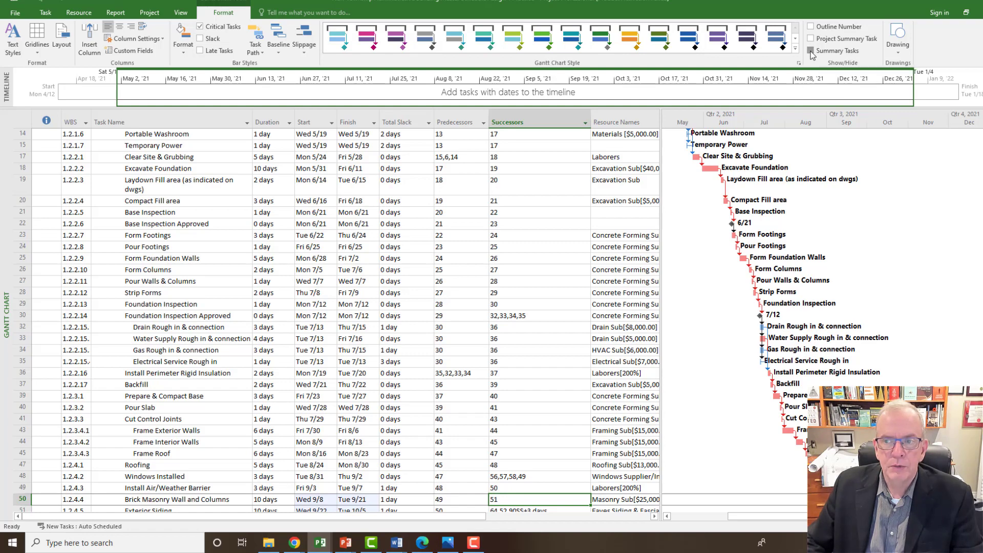
pyautogui.scroll(3, 380, 273)
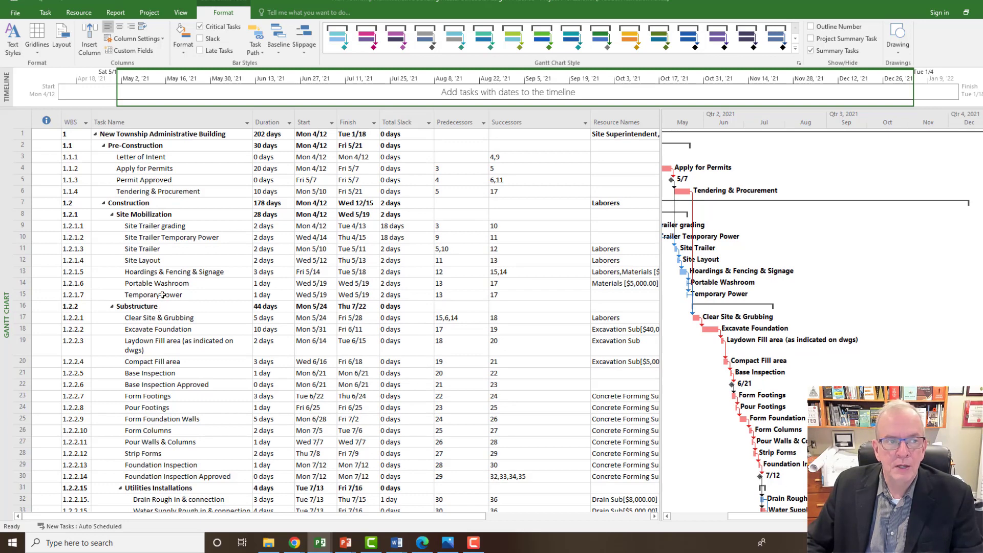
pyautogui.click(181, 13)
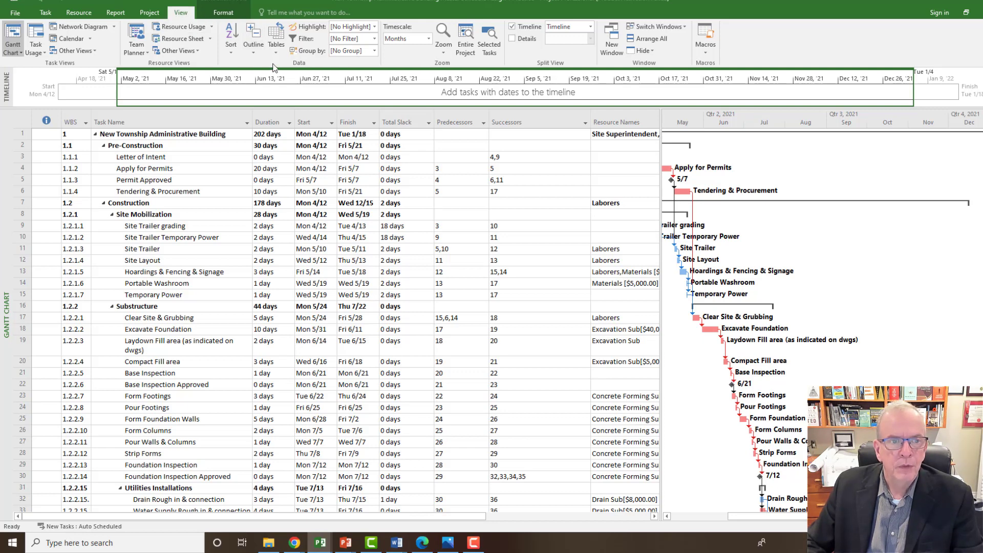
# - Collapse the outline to Level 1, then Level 2 showing the project's main phases
pyautogui.click(254, 55)
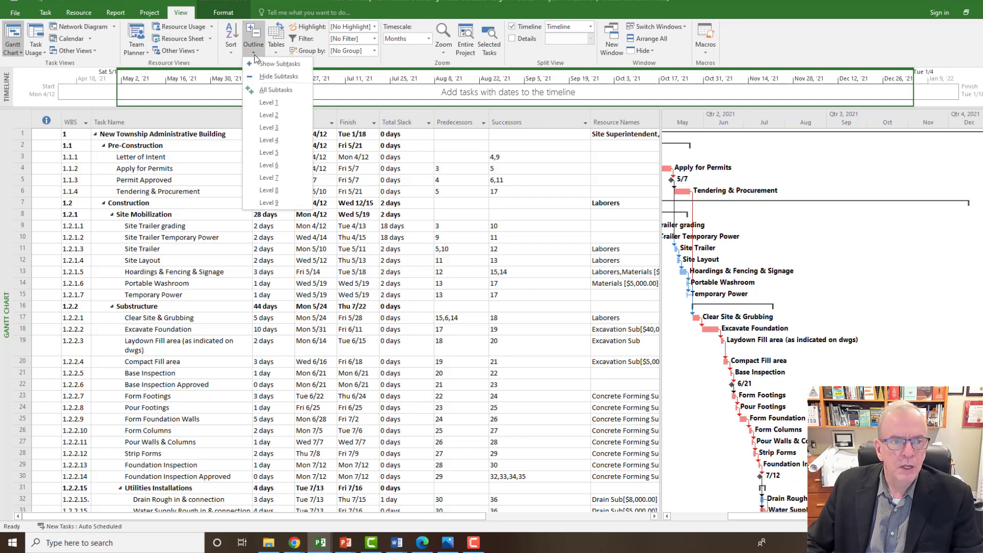
pyautogui.click(269, 102)
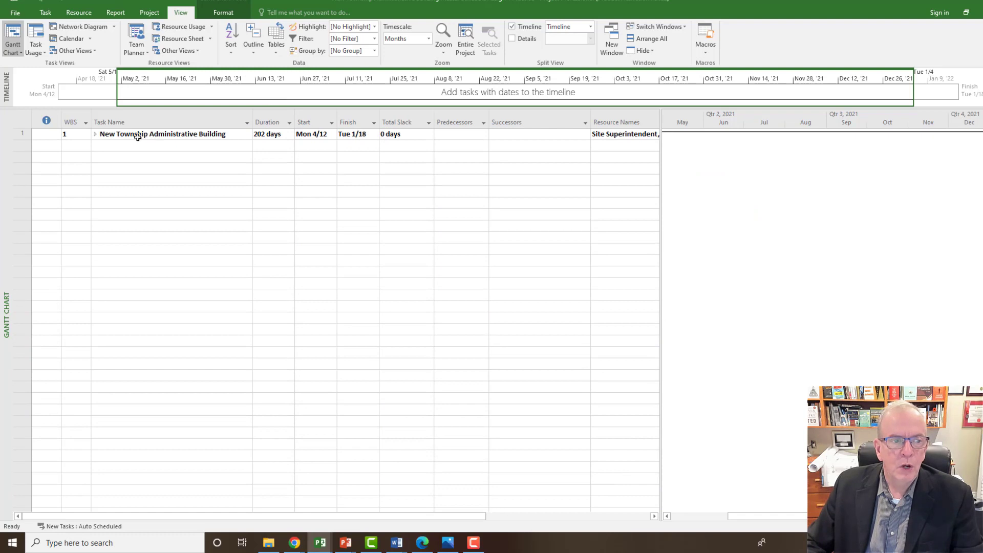
pyautogui.click(132, 135)
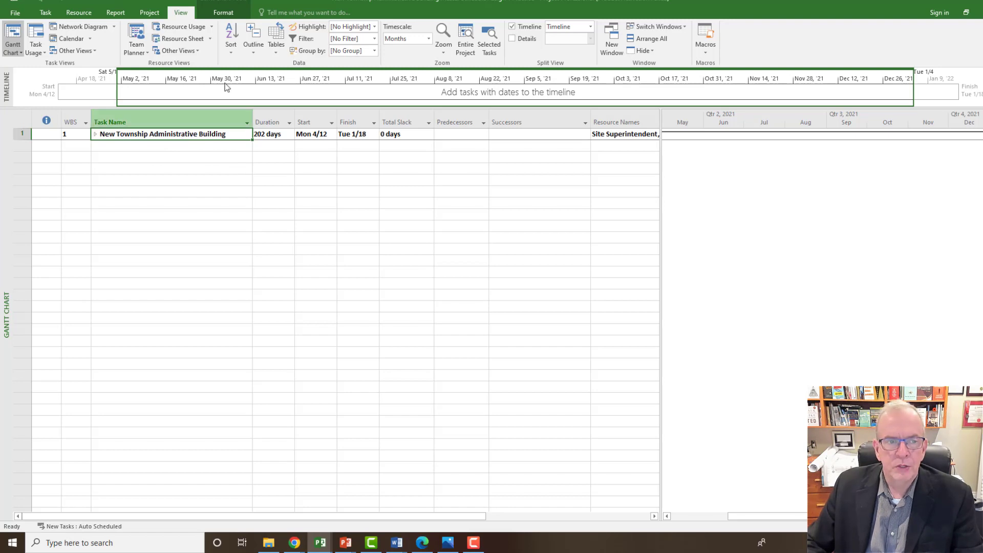
pyautogui.click(251, 56)
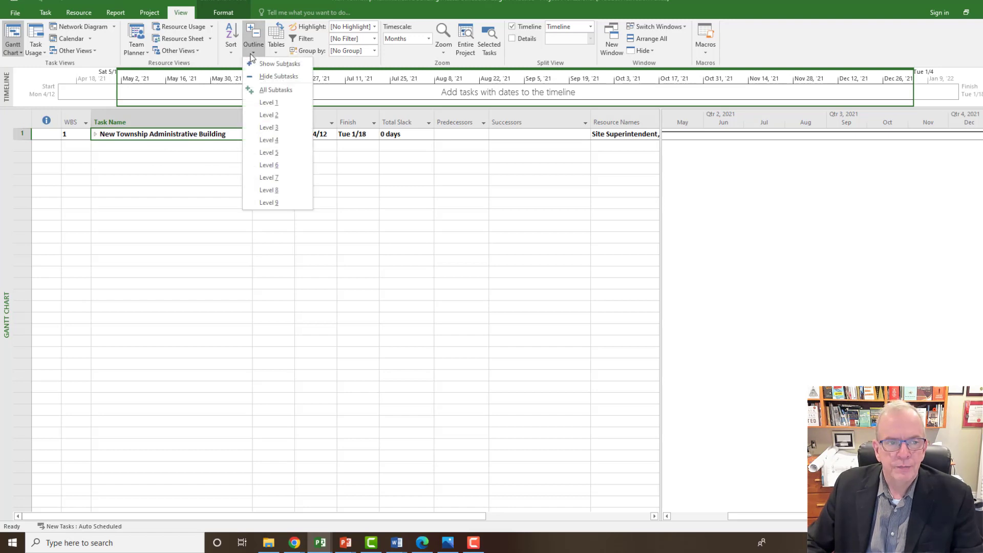
pyautogui.click(259, 101)
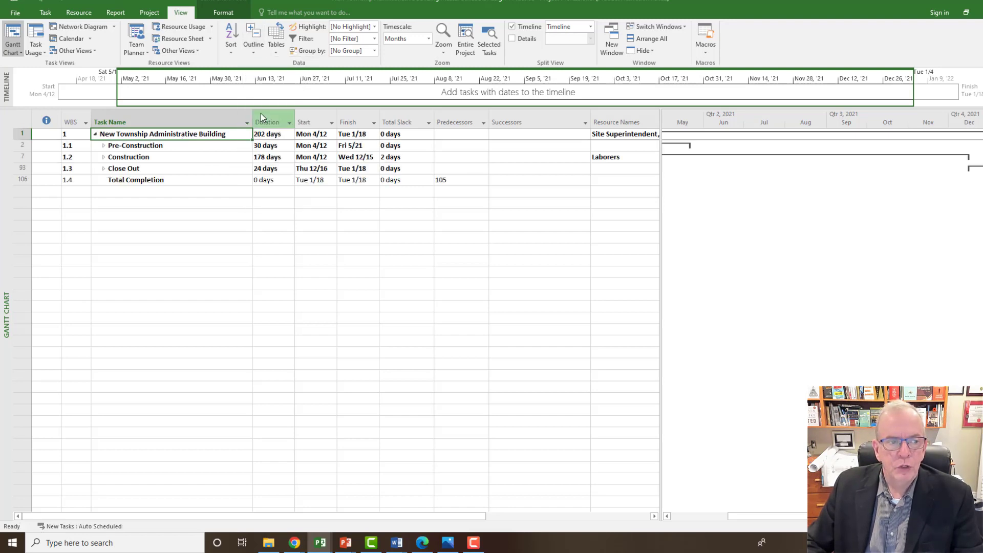
# - Step through Pre-Construction, Construction, Close Out and Total Completion, then expand to outline Level 3
pyautogui.click(153, 145)
pyautogui.click(154, 157)
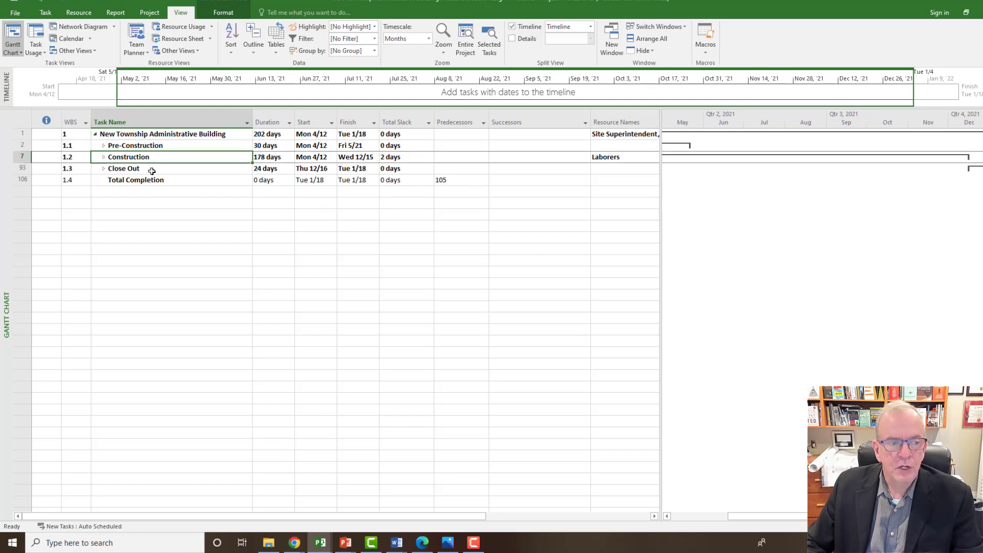
pyautogui.click(152, 170)
pyautogui.click(153, 182)
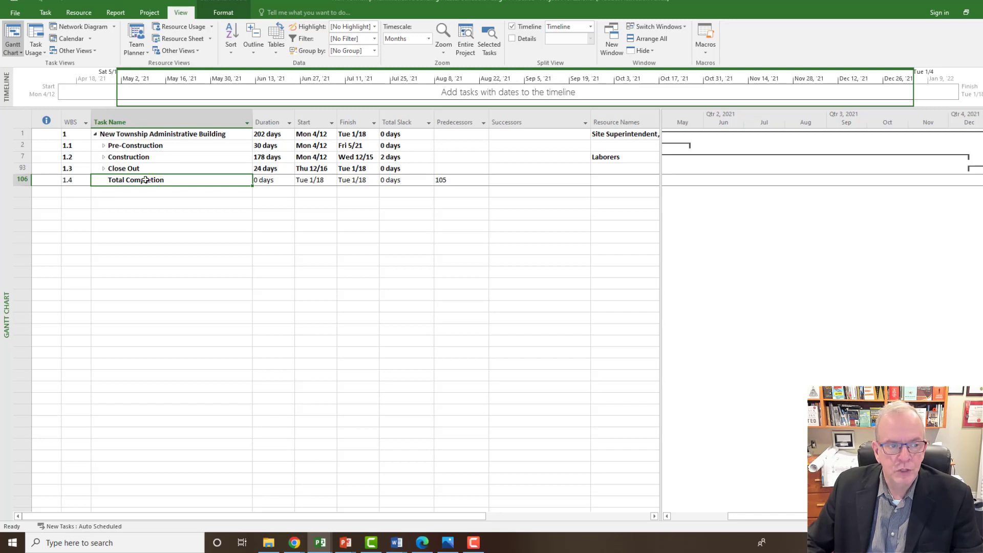
pyautogui.click(255, 55)
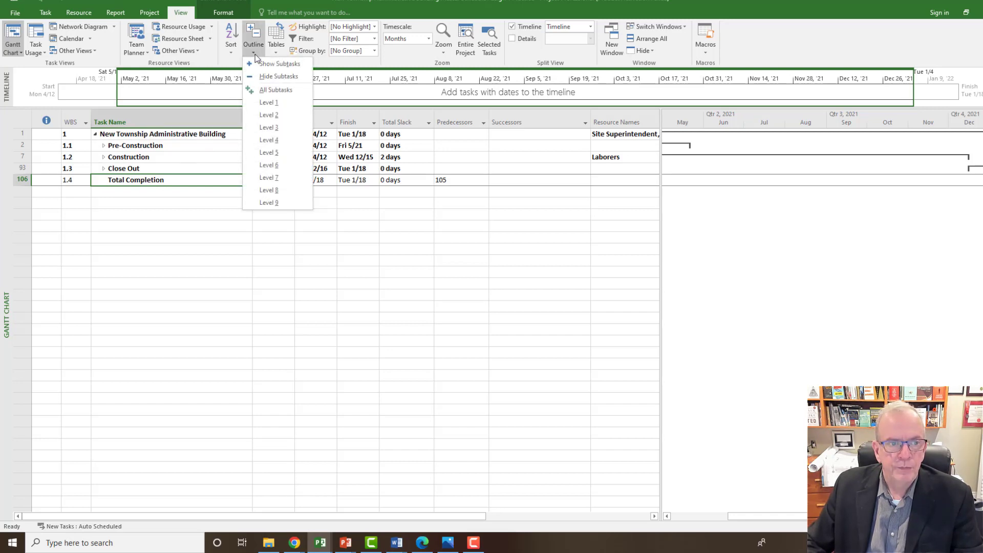
pyautogui.click(260, 126)
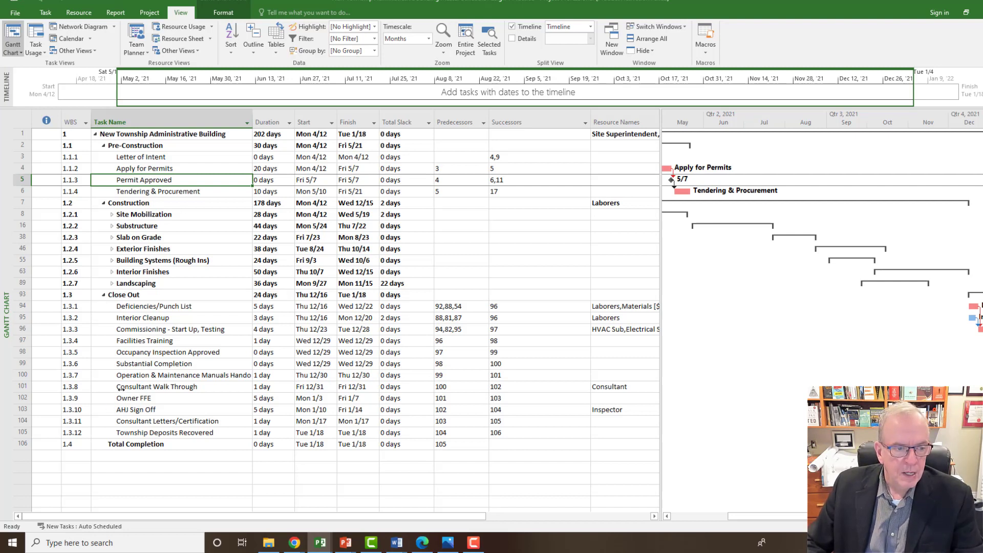
# - Check Site Mobilization and Substructure, then expand the outline to Level 4
pyautogui.click(140, 216)
pyautogui.click(151, 227)
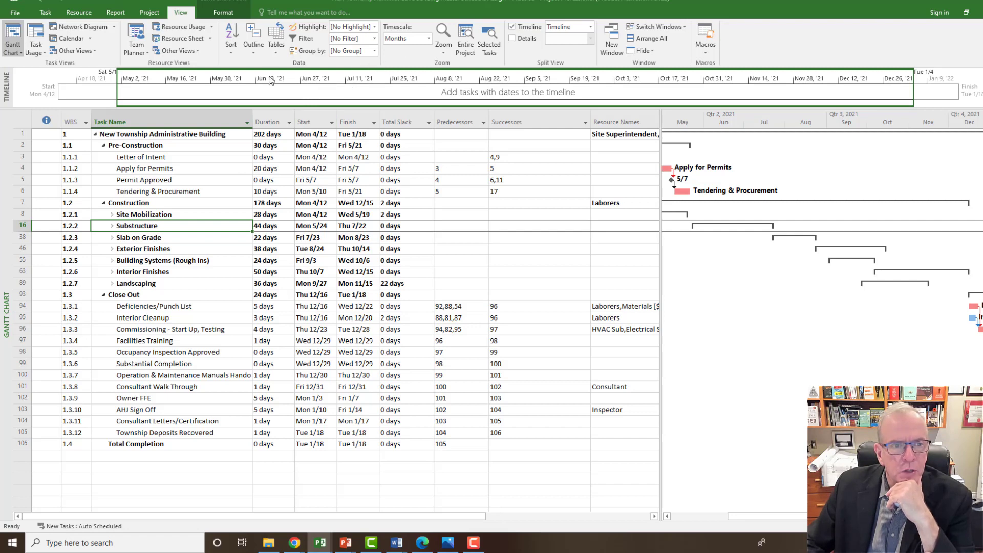
pyautogui.click(256, 53)
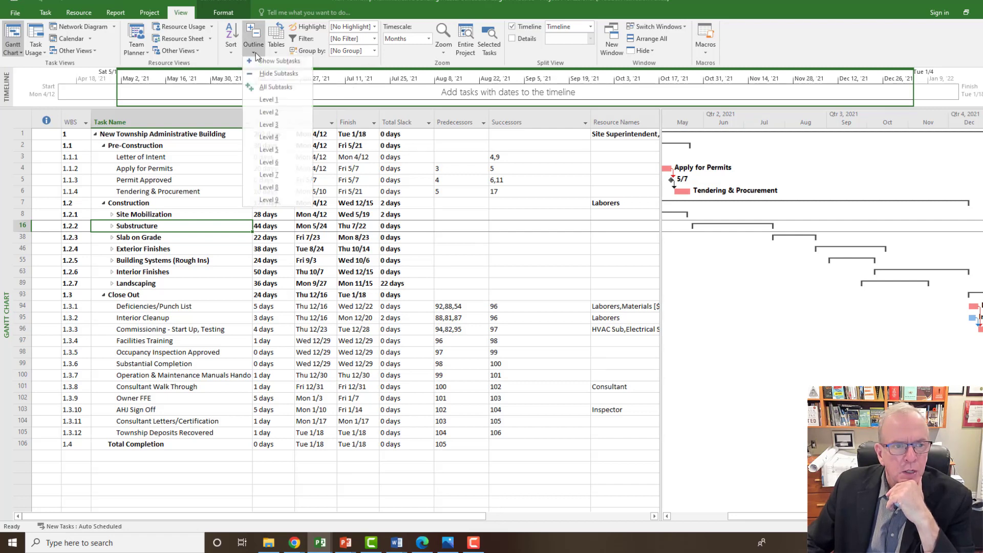
pyautogui.click(269, 140)
pyautogui.scroll(-2, 211, 186)
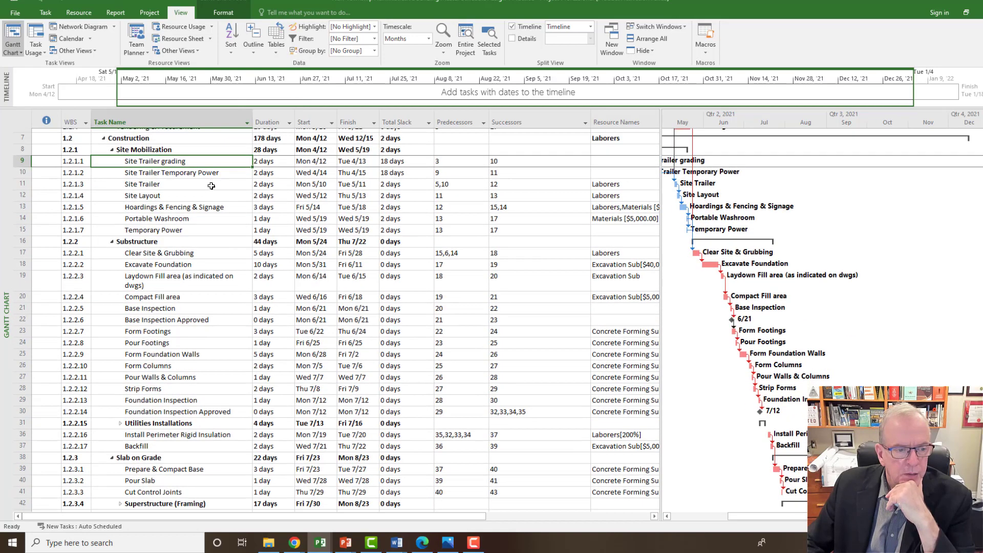
pyautogui.scroll(-3, 148, 206)
pyautogui.scroll(-2, 148, 206)
pyautogui.scroll(-1, 147, 207)
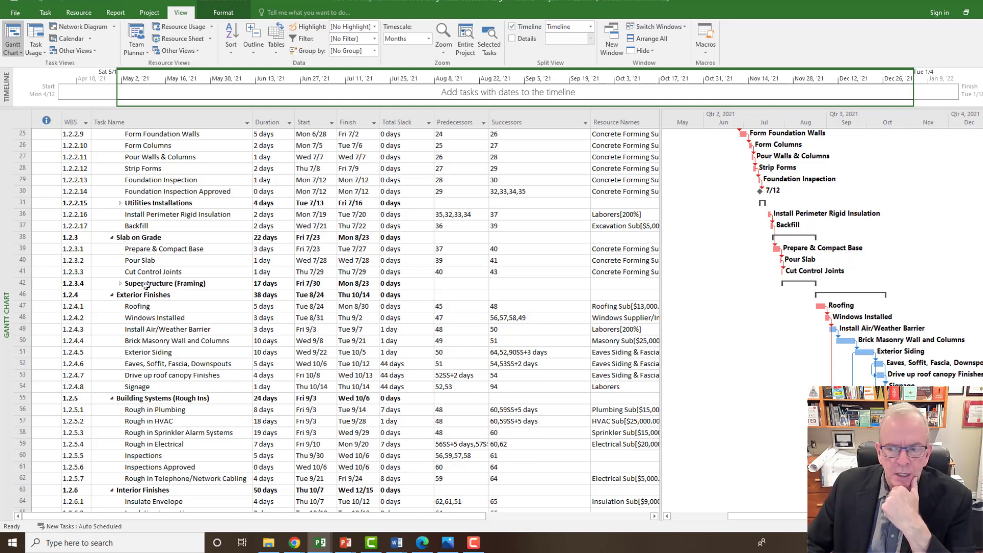
# - Outdent Superstructure (Framing) into its own phase 1.2.4 and expand its subtasks
pyautogui.click(147, 285)
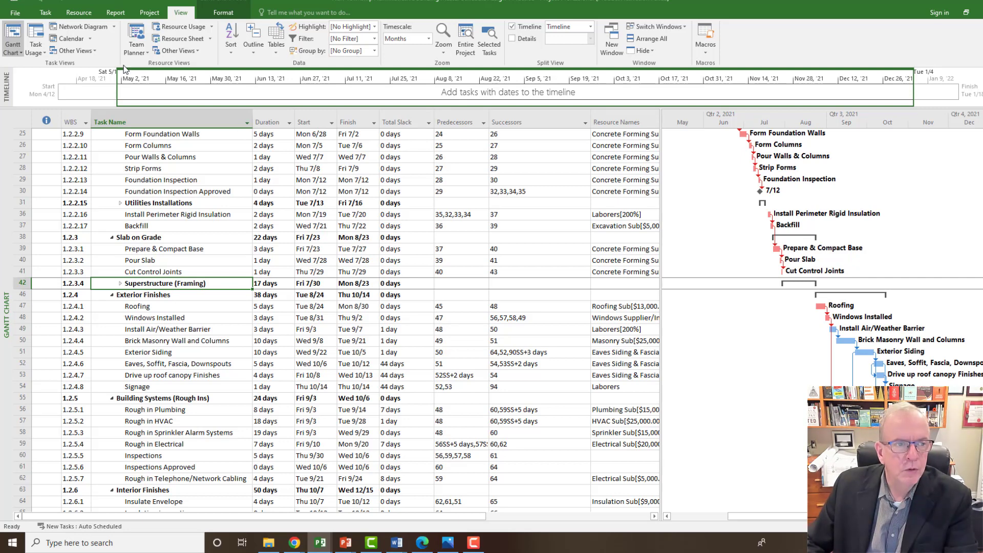
pyautogui.click(46, 14)
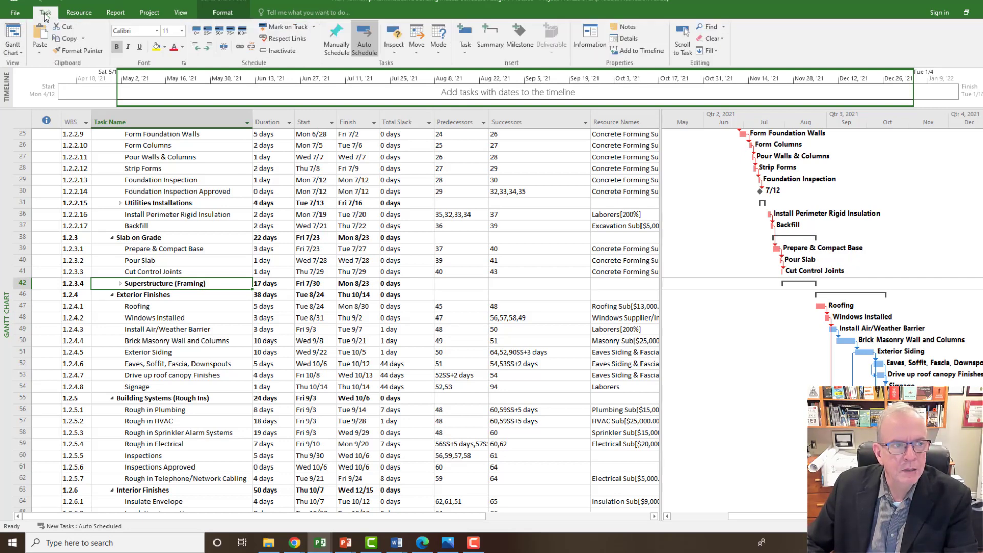
pyautogui.click(196, 48)
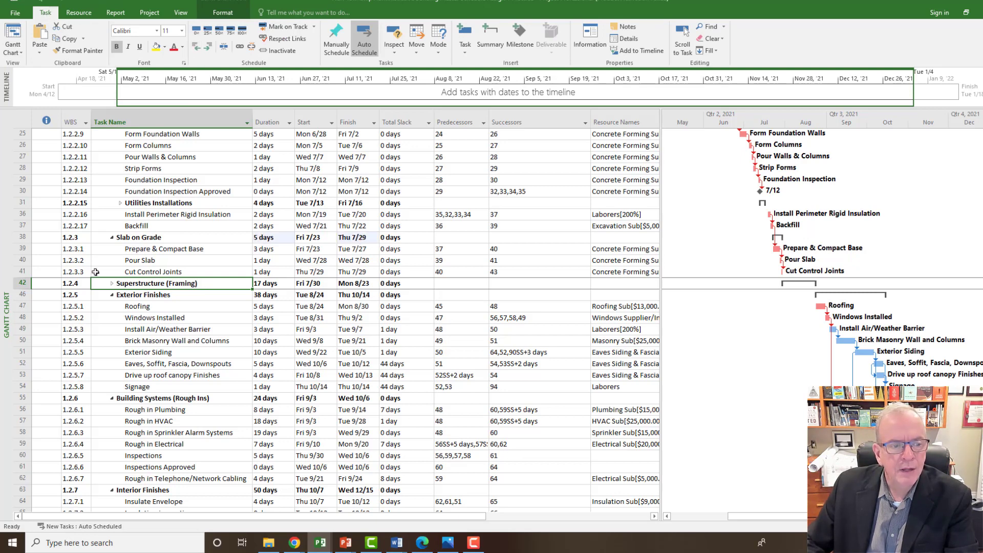
pyautogui.click(113, 283)
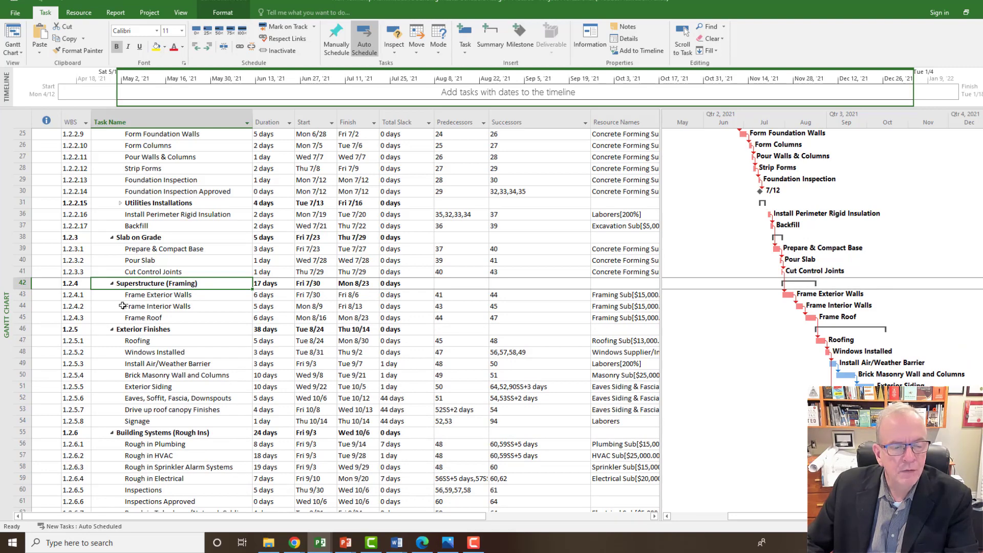
pyautogui.scroll(4, 130, 250)
pyautogui.scroll(3, 129, 203)
pyautogui.scroll(1, 121, 180)
pyautogui.scroll(-4, 174, 258)
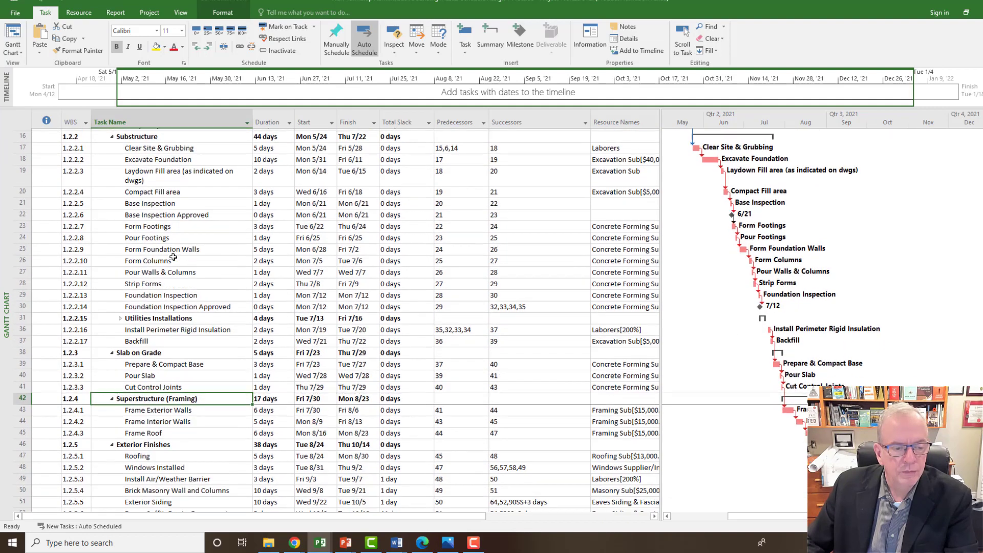
pyautogui.scroll(-3, 154, 240)
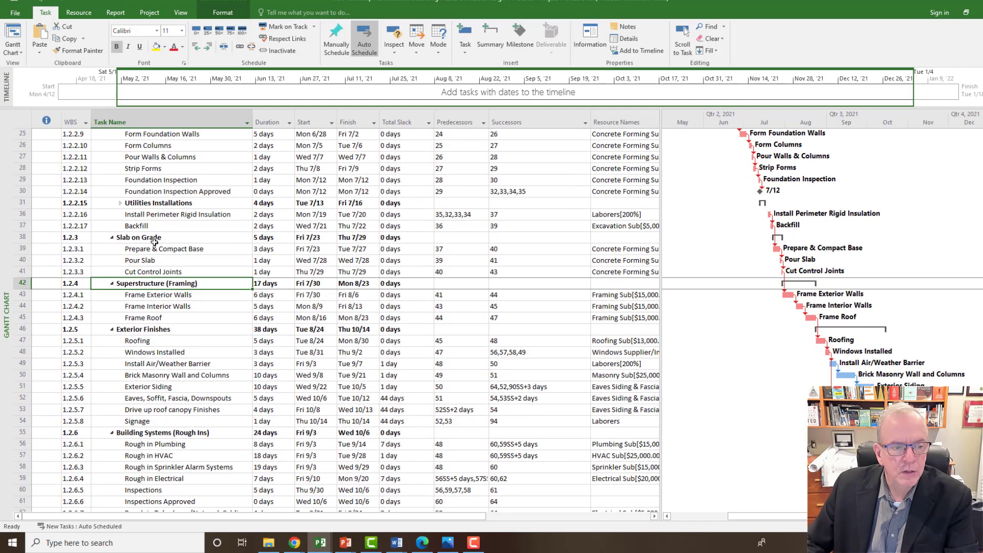
pyautogui.scroll(2, 151, 236)
pyautogui.scroll(1, 123, 279)
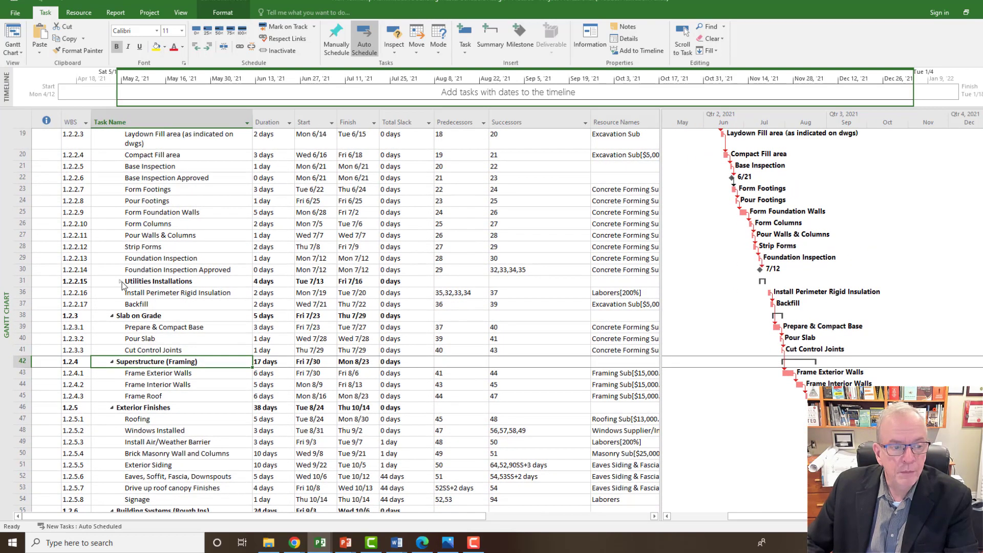
pyautogui.scroll(2, 146, 283)
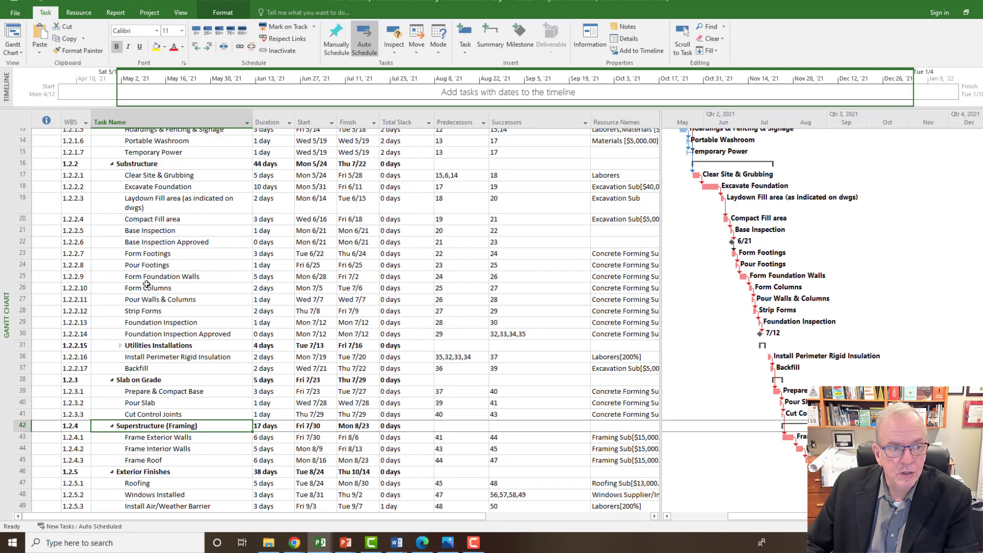
pyautogui.scroll(1, 133, 181)
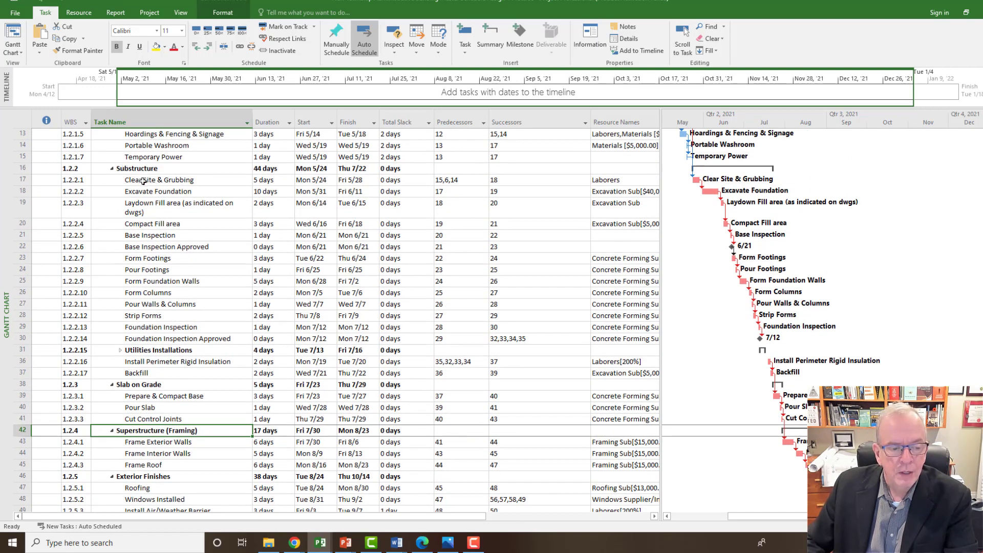
pyautogui.scroll(-3, 142, 180)
pyautogui.scroll(-3, 143, 180)
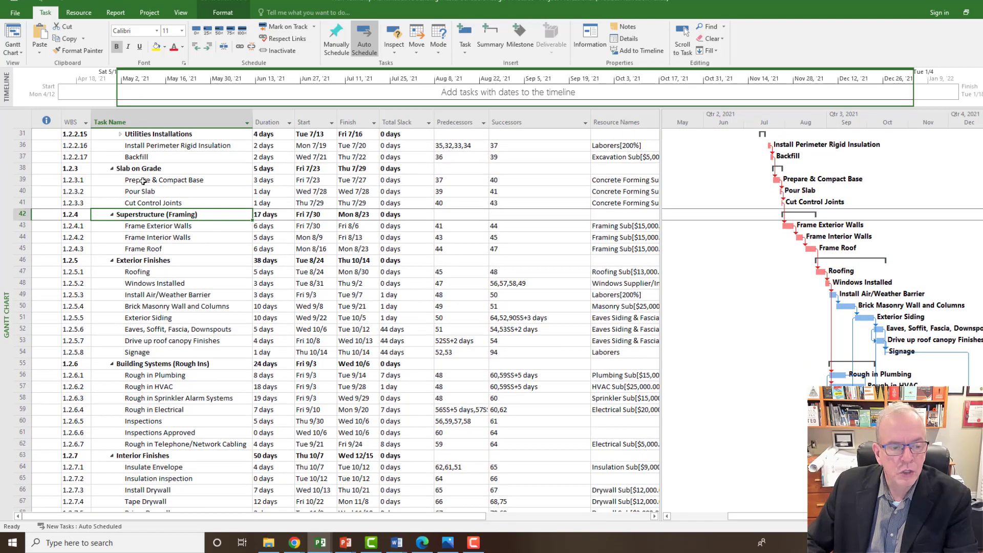
pyautogui.scroll(-3, 143, 179)
pyautogui.scroll(-2, 144, 180)
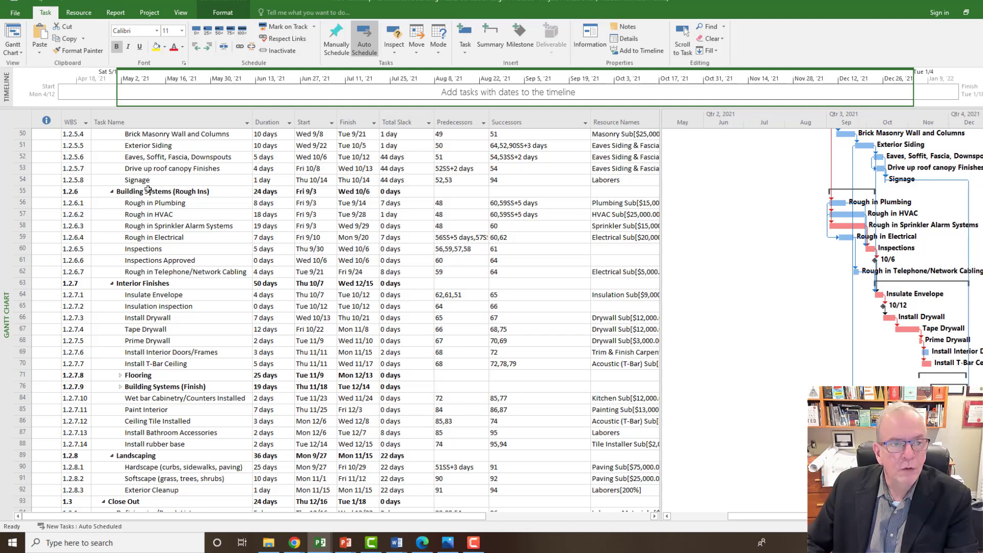
# - Set the outline to All Subtasks so every task down to the deepest level is listed
pyautogui.click(181, 13)
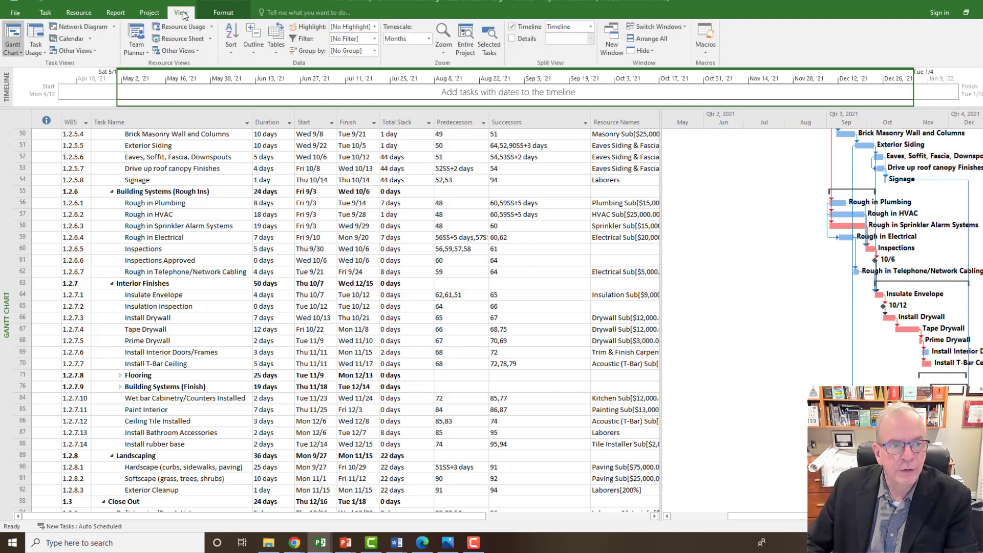
pyautogui.click(256, 54)
pyautogui.click(257, 152)
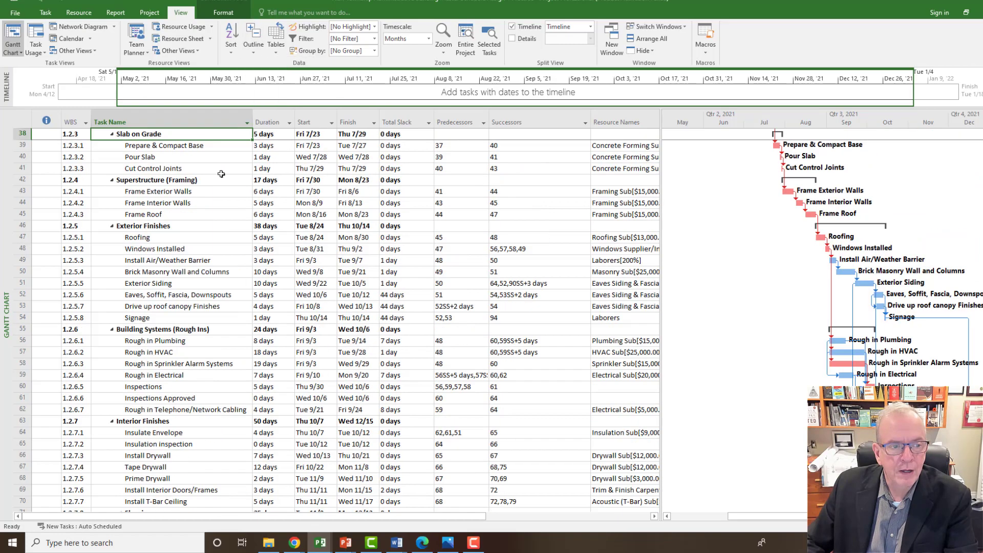
pyautogui.scroll(-4, 196, 193)
pyautogui.scroll(-3, 196, 193)
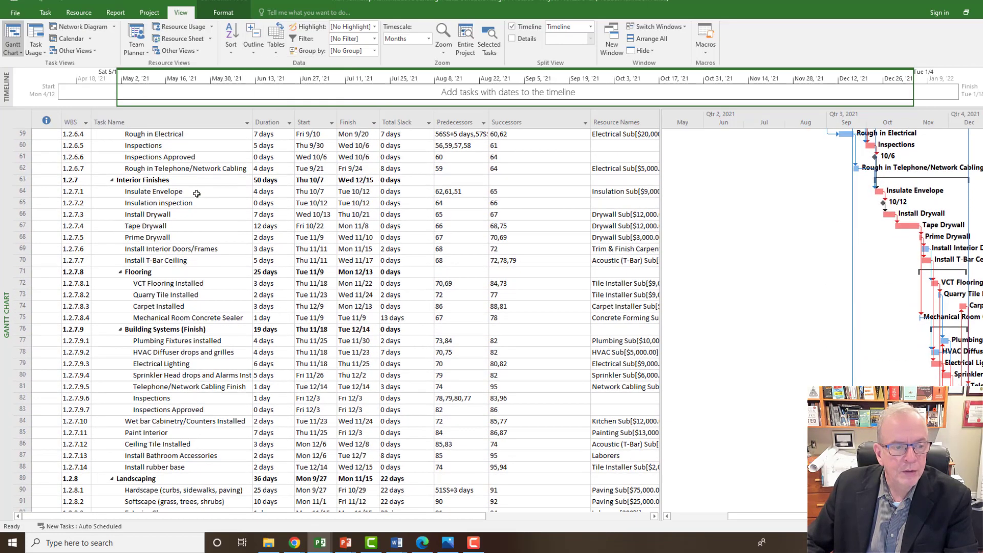
pyautogui.scroll(-2, 197, 193)
pyautogui.scroll(2, 190, 194)
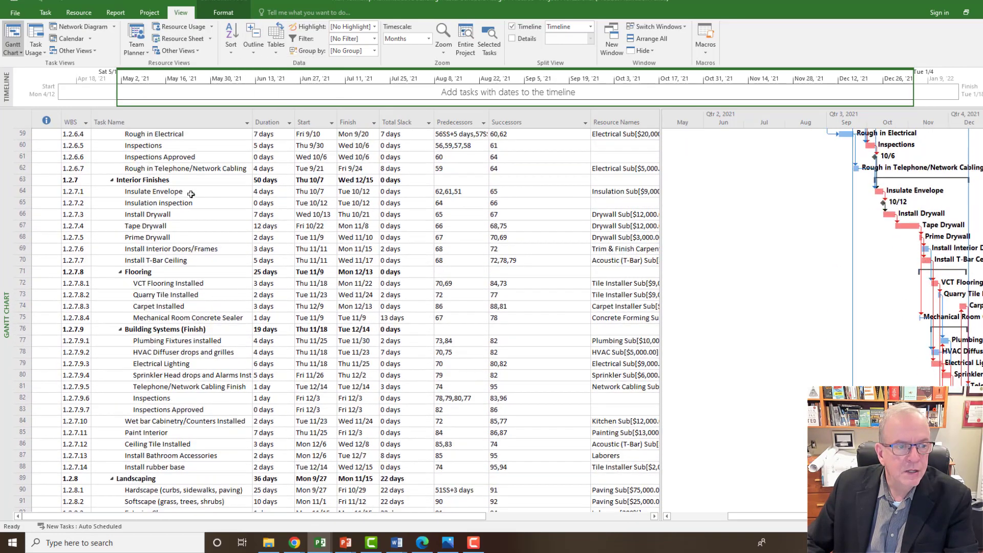
pyautogui.click(139, 183)
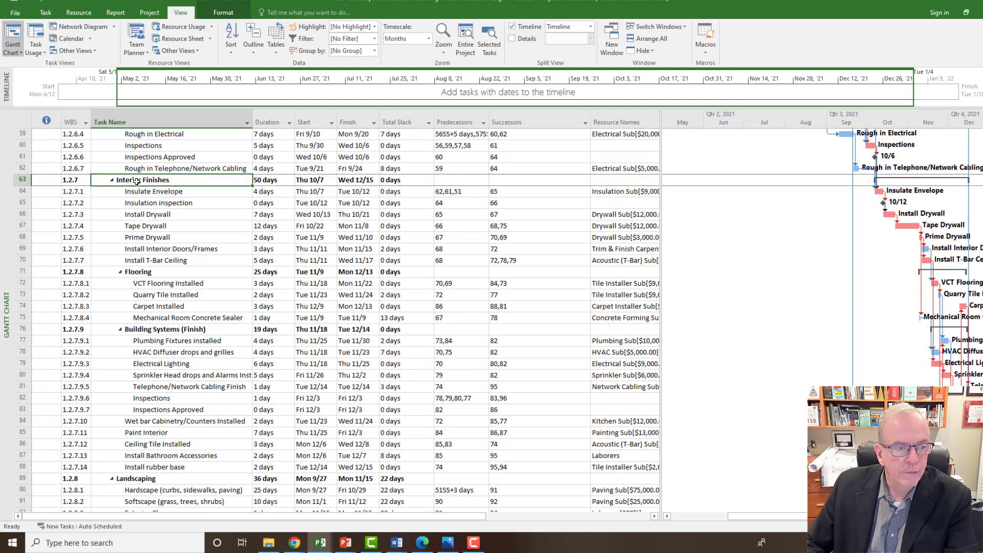
pyautogui.scroll(-1, 155, 271)
pyautogui.scroll(-1, 176, 310)
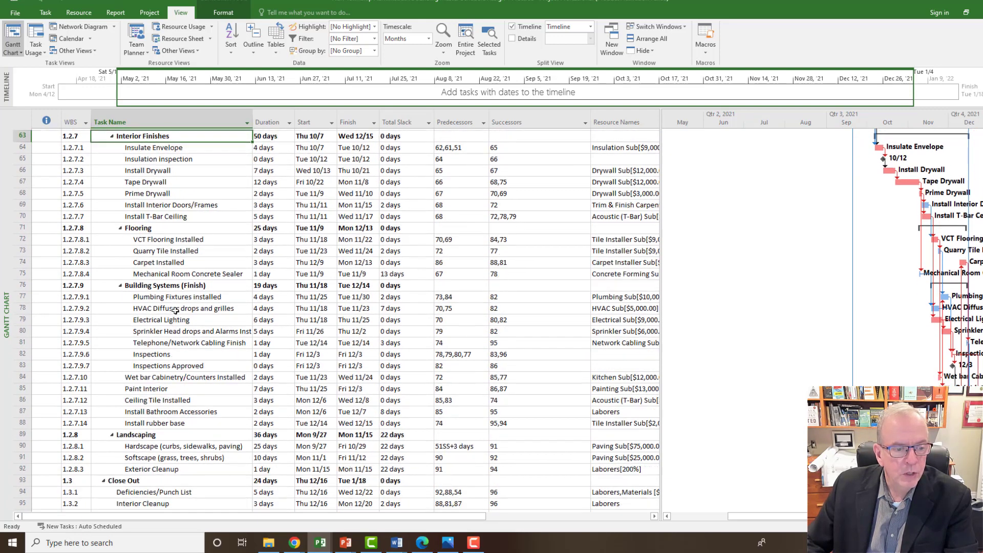
pyautogui.scroll(-1, 175, 309)
pyautogui.scroll(-1, 175, 310)
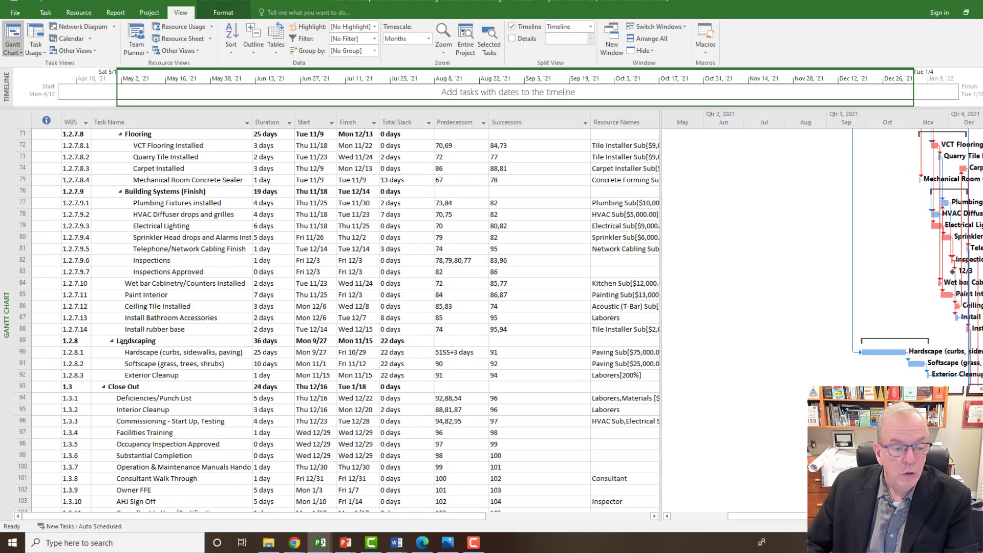
pyautogui.scroll(5, 121, 329)
pyautogui.scroll(2, 123, 323)
pyautogui.scroll(-7, 129, 311)
pyautogui.scroll(-1, 132, 305)
pyautogui.scroll(-2, 132, 305)
pyautogui.scroll(5, 132, 300)
pyautogui.scroll(4, 131, 293)
pyautogui.scroll(3, 130, 284)
pyautogui.scroll(5, 131, 284)
pyautogui.scroll(5, 131, 284)
pyautogui.scroll(3, 130, 284)
pyautogui.scroll(1, 129, 284)
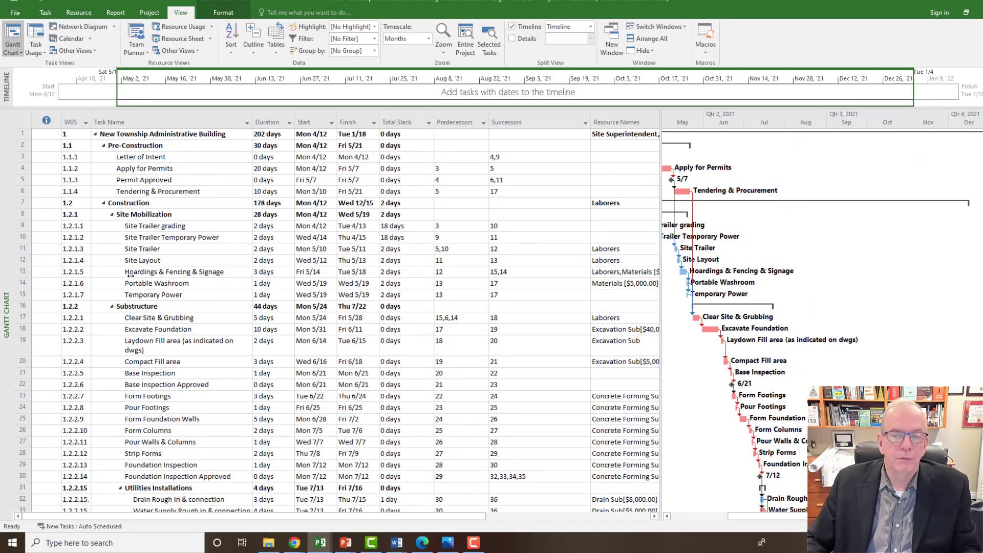
# - Widen the Resource Names column so the full resource entries are visible
pyautogui.moveTo(589, 122); pyautogui.dragTo(536, 124)
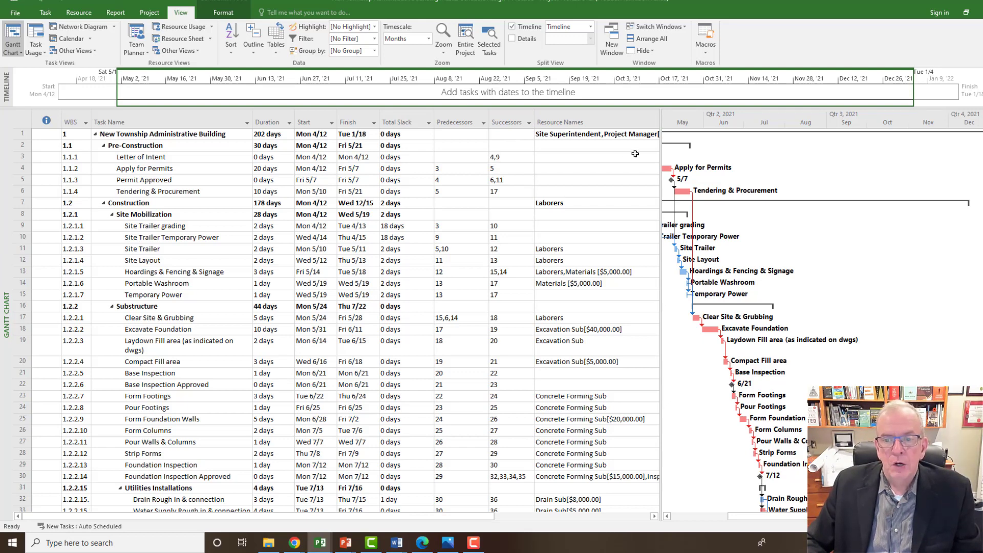
pyautogui.moveTo(661, 148); pyautogui.dragTo(635, 149)
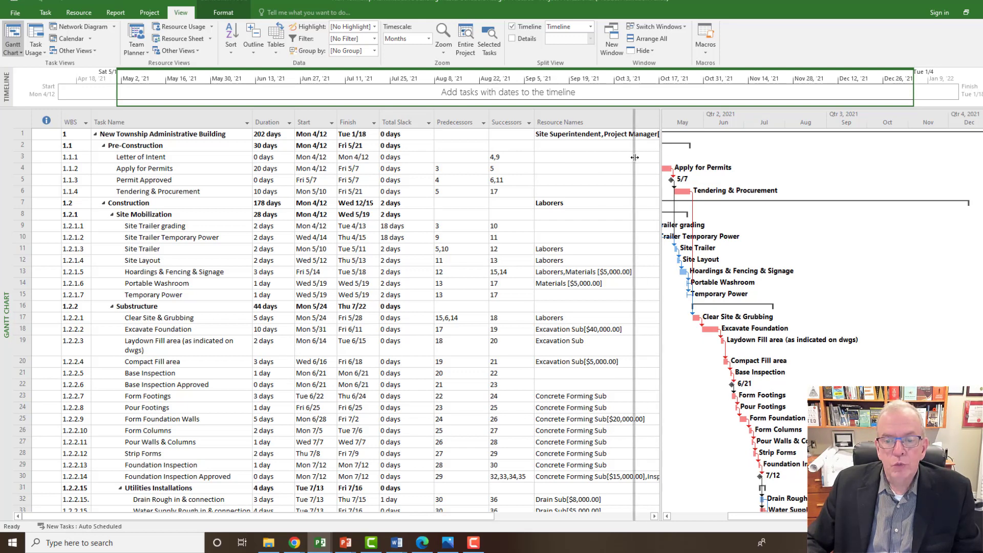
pyautogui.moveTo(736, 516); pyautogui.dragTo(712, 519)
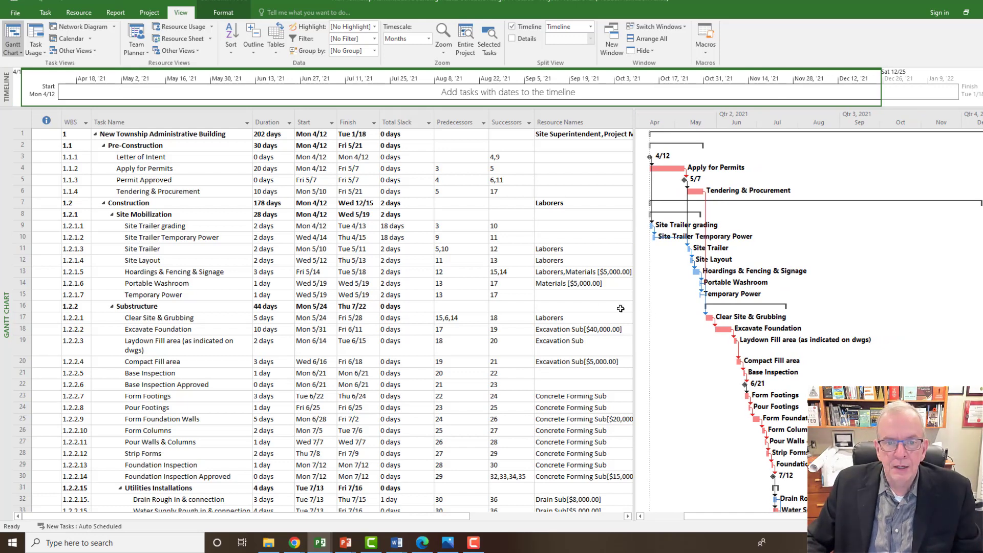
pyautogui.scroll(-2, 461, 198)
pyautogui.scroll(-4, 461, 198)
pyautogui.scroll(-4, 461, 198)
pyautogui.scroll(-4, 461, 200)
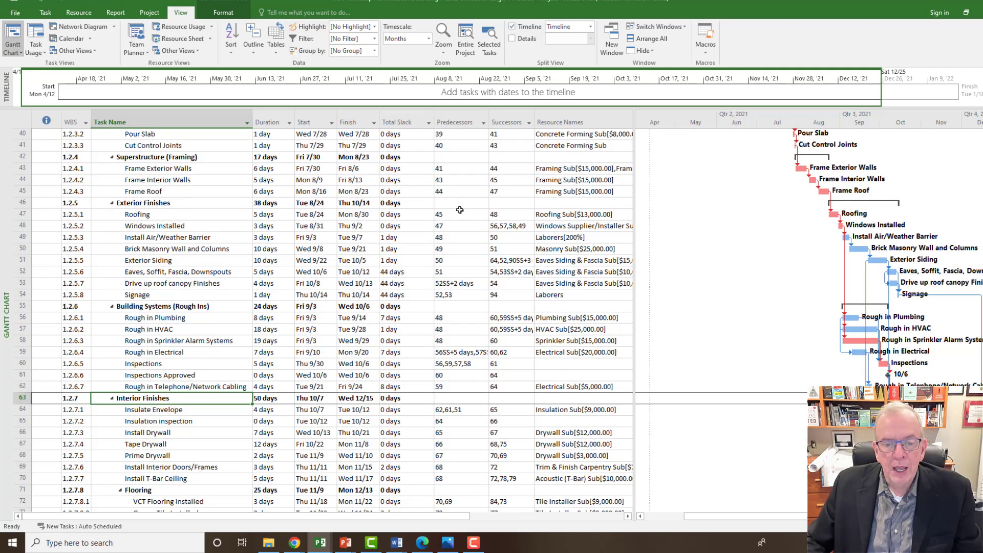
pyautogui.scroll(6, 459, 210)
pyautogui.scroll(5, 459, 210)
pyautogui.scroll(2, 460, 210)
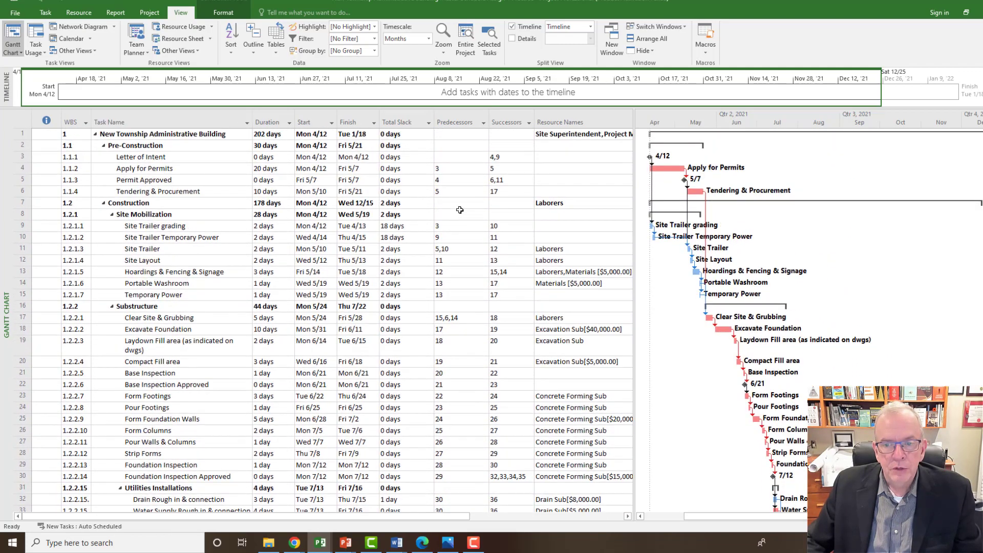
# - Inspect predecessor cells of Apply for Permits, the roof canopy finishes and Rough in Electrical, then widen the Predecessors column
pyautogui.click(456, 172)
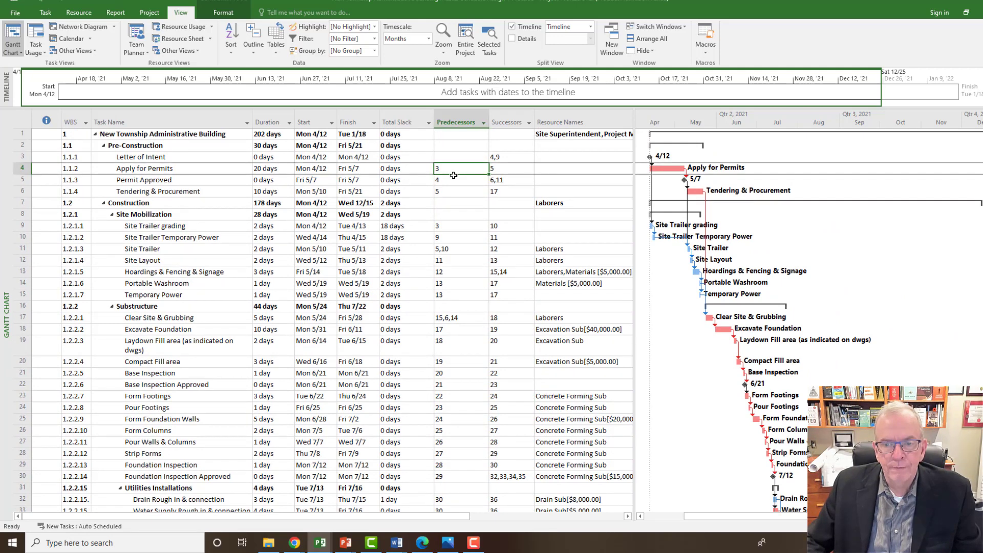
pyautogui.scroll(-2, 454, 176)
pyautogui.scroll(-1, 454, 176)
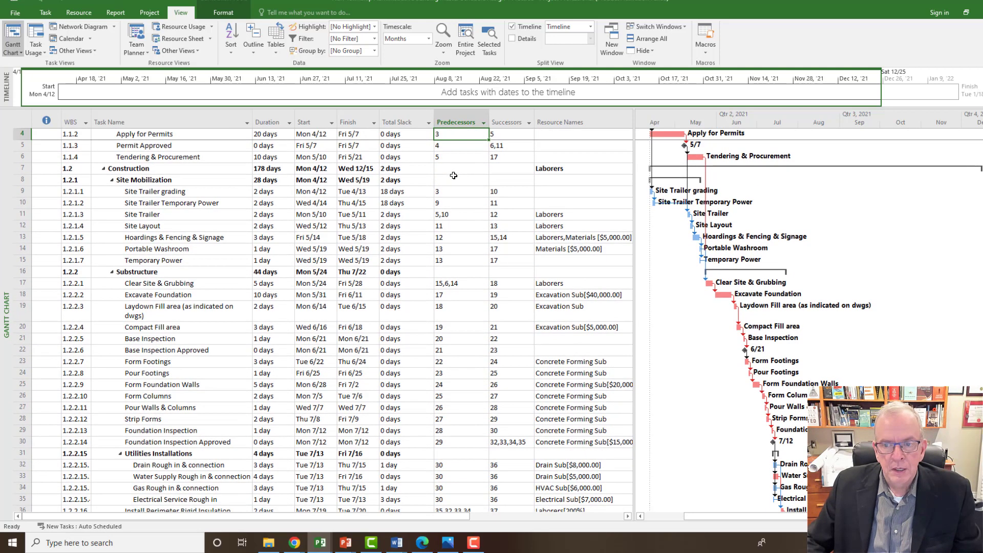
pyautogui.scroll(-3, 454, 175)
pyautogui.scroll(-1, 454, 175)
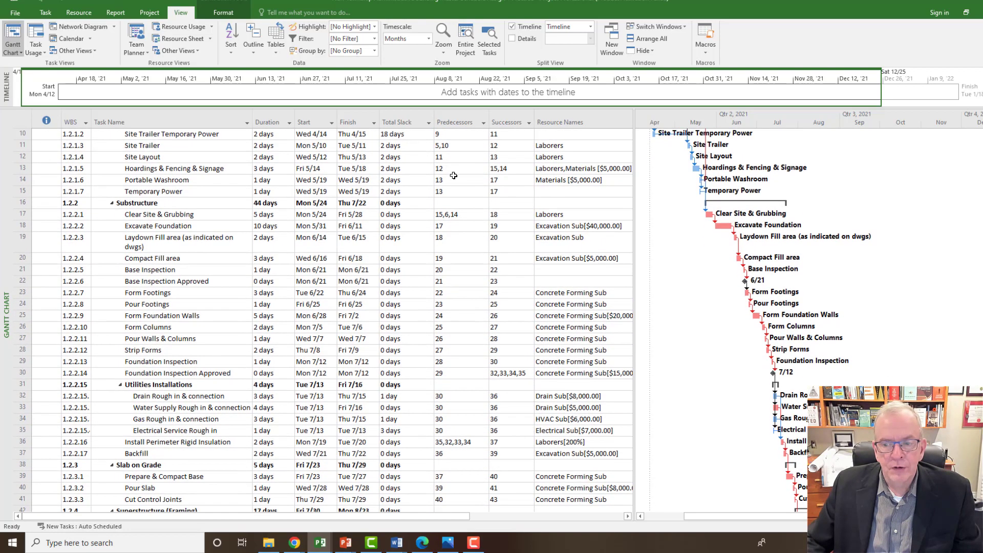
pyautogui.scroll(-1, 454, 176)
pyautogui.scroll(-1, 454, 175)
pyautogui.scroll(-1, 454, 175)
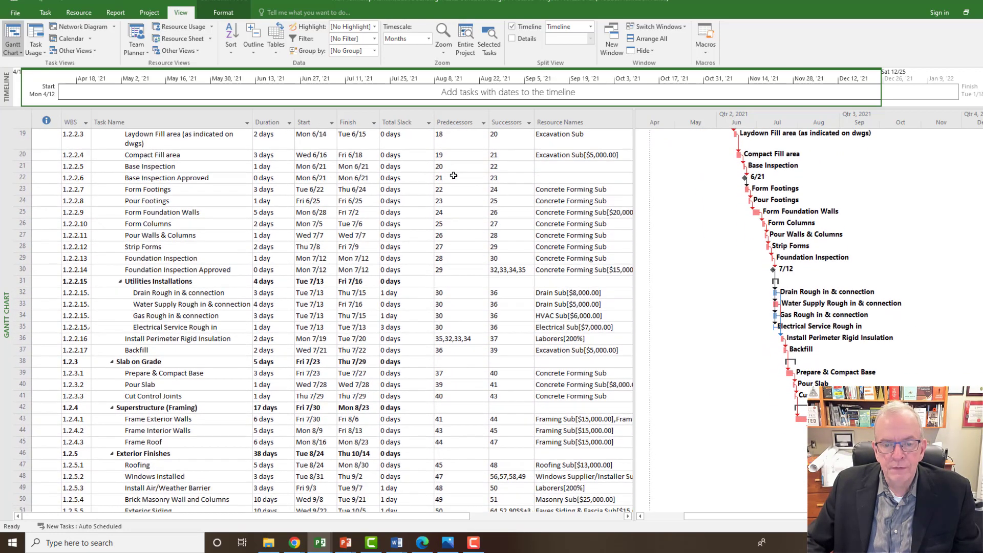
pyautogui.scroll(-1, 454, 176)
pyautogui.scroll(-1, 454, 175)
pyautogui.scroll(-1, 454, 175)
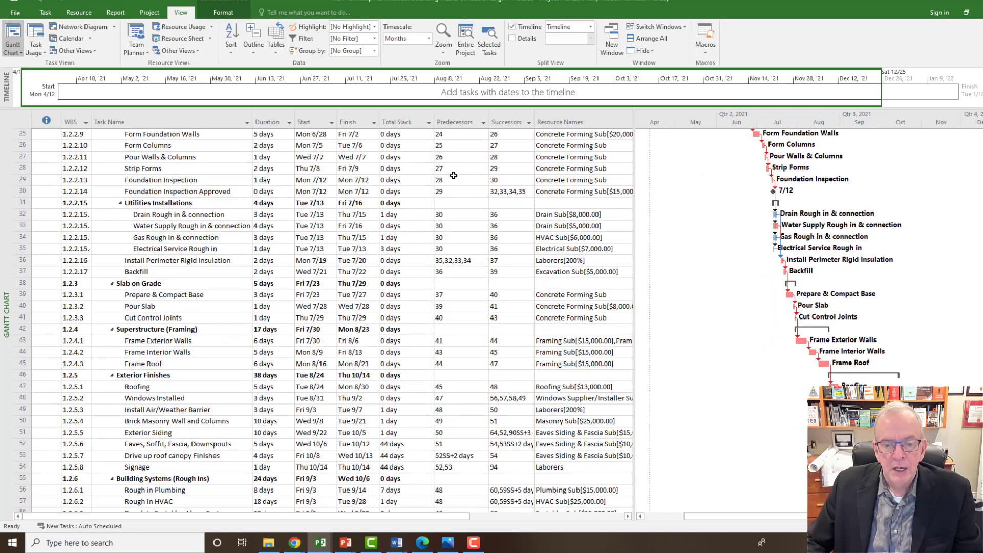
pyautogui.click(458, 425)
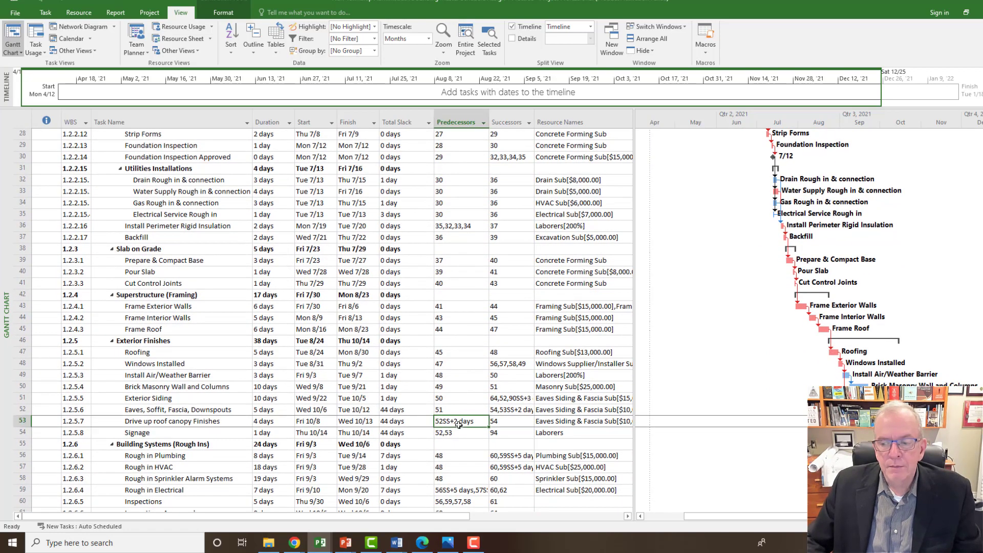
pyautogui.scroll(-1, 459, 420)
pyautogui.scroll(-1, 459, 421)
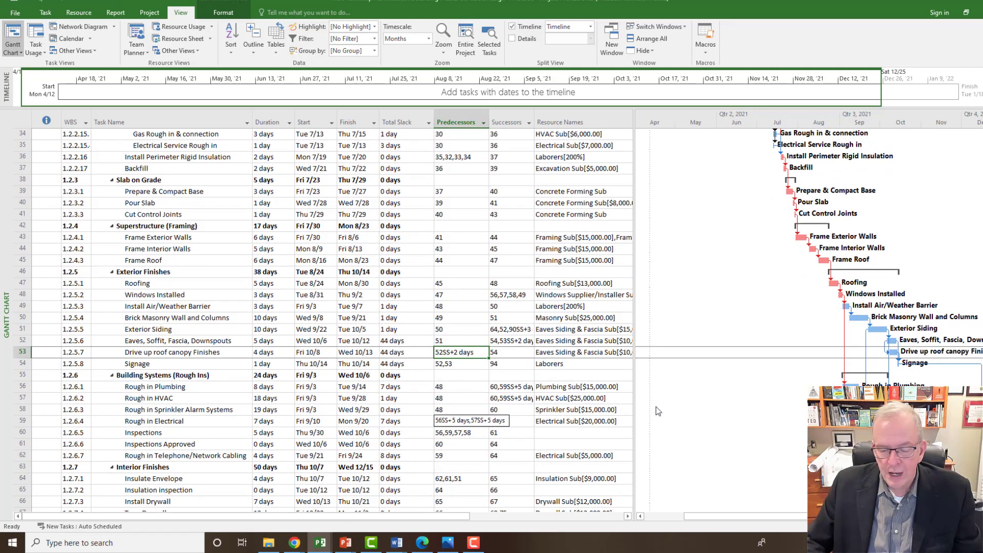
pyautogui.scroll(-2, 487, 357)
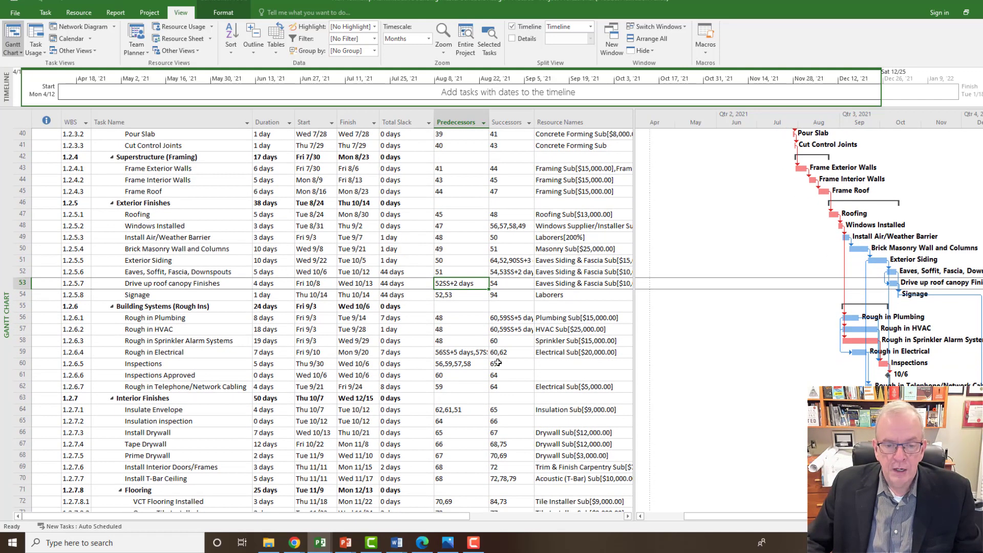
pyautogui.click(466, 354)
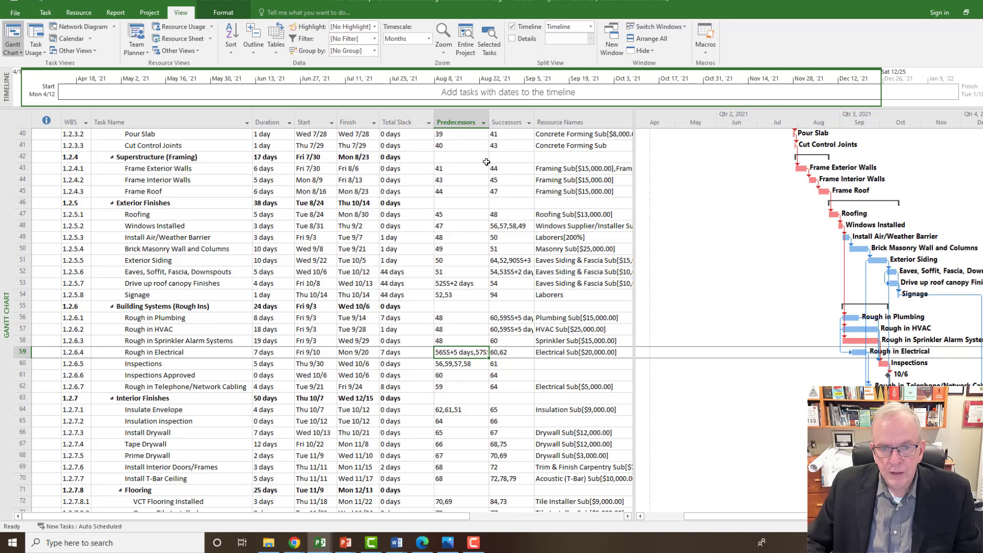
pyautogui.moveTo(525, 131); pyautogui.dragTo(524, 132)
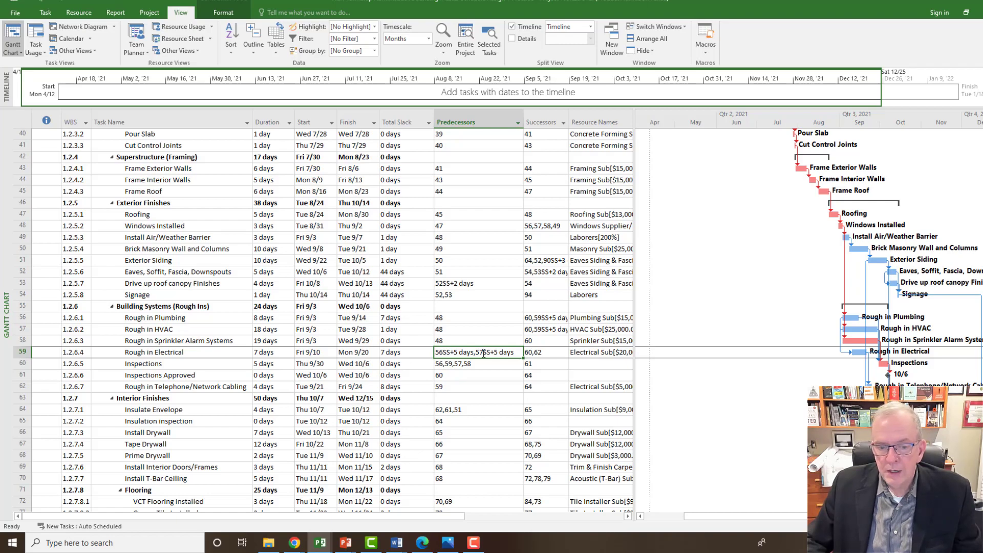
pyautogui.scroll(-2, 482, 353)
pyautogui.scroll(-2, 480, 353)
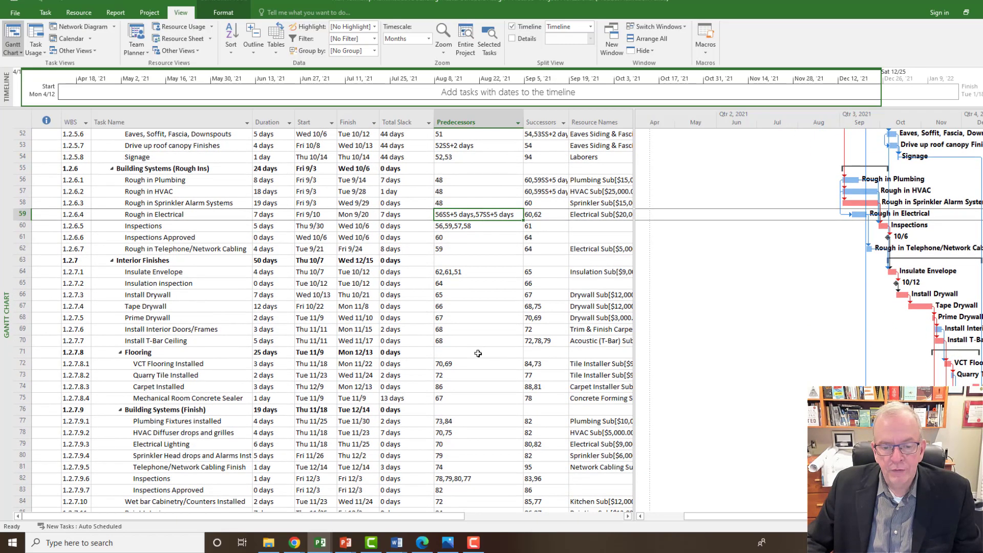
pyautogui.scroll(-3, 477, 354)
pyautogui.scroll(-1, 478, 354)
pyautogui.scroll(-1, 478, 354)
pyautogui.scroll(-2, 478, 354)
pyautogui.scroll(-1, 478, 354)
pyautogui.scroll(-1, 477, 353)
pyautogui.scroll(3, 478, 353)
pyautogui.scroll(3, 479, 353)
pyautogui.scroll(5, 478, 354)
pyautogui.scroll(5, 478, 354)
pyautogui.scroll(5, 479, 353)
pyautogui.scroll(4, 479, 352)
pyautogui.scroll(1, 479, 353)
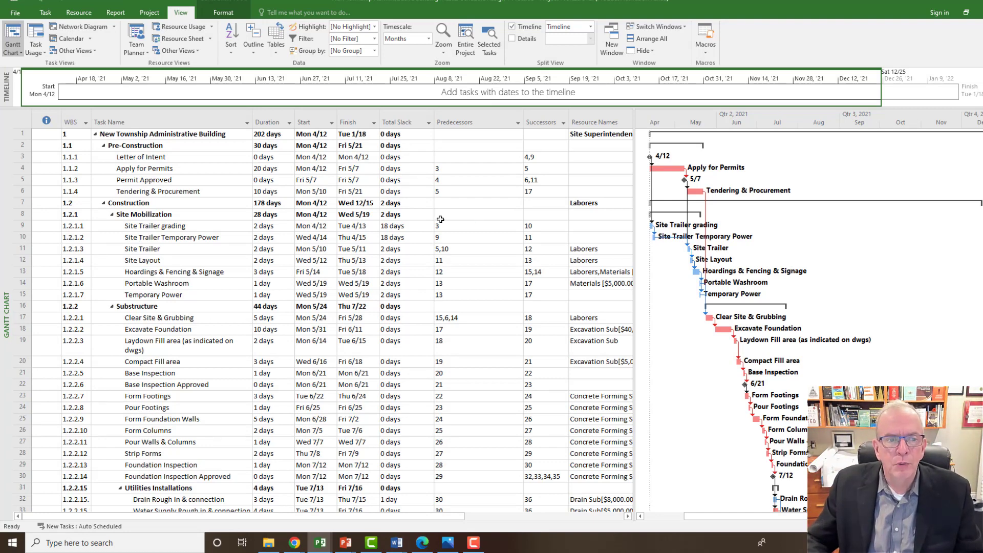
# - Check the summary row's Mon 4/12 start, Tue 1/18 finish and total duration
pyautogui.click(312, 132)
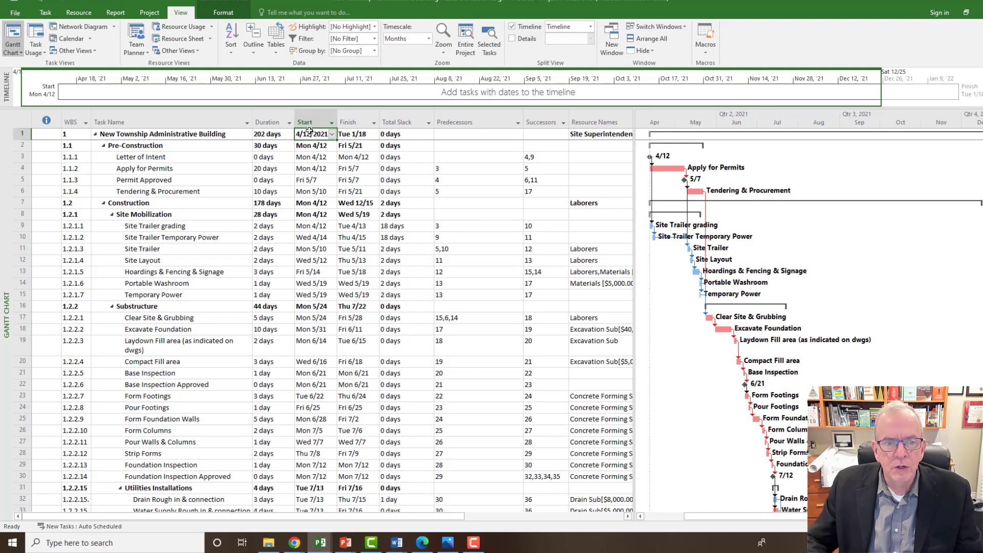
pyautogui.click(351, 135)
pyautogui.click(23, 137)
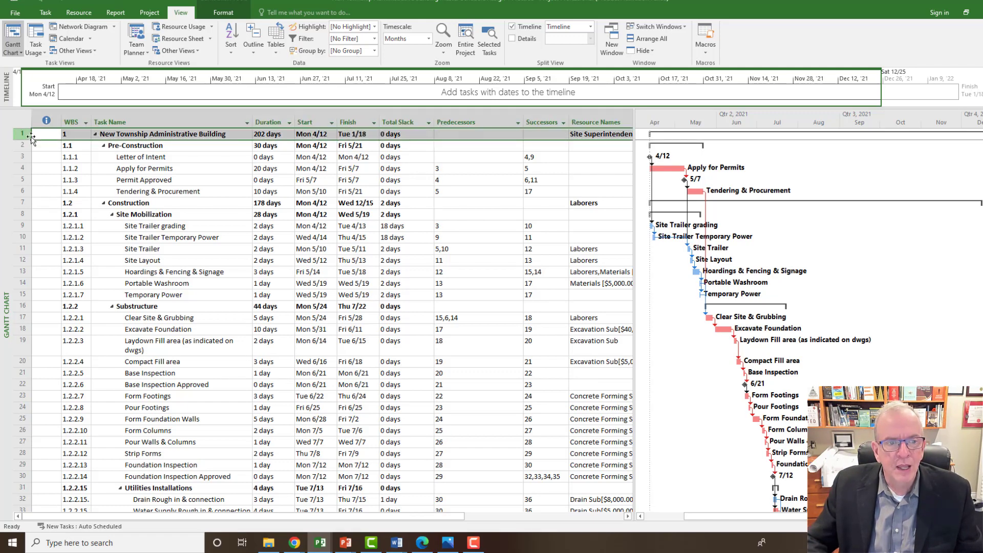
pyautogui.click(272, 134)
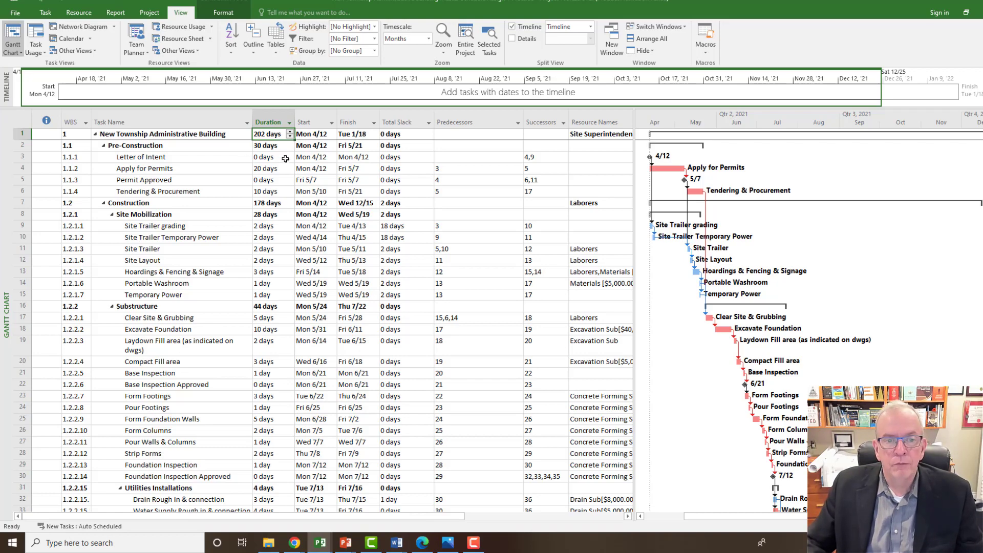
pyautogui.scroll(-1, 285, 158)
pyautogui.scroll(-7, 285, 158)
pyautogui.scroll(-6, 284, 158)
pyautogui.scroll(-5, 285, 158)
pyautogui.scroll(-5, 286, 157)
pyautogui.scroll(-4, 285, 223)
pyautogui.scroll(-2, 285, 223)
pyautogui.scroll(4, 282, 229)
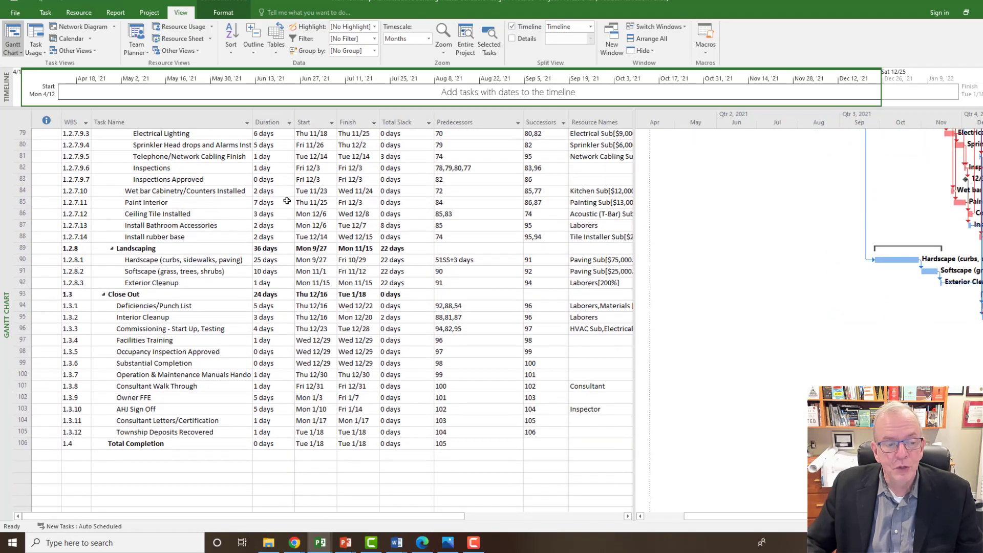
# - Review the closing tasks Total Completion and Township Deposits Recovered, then show the Task ribbon commands
pyautogui.click(163, 444)
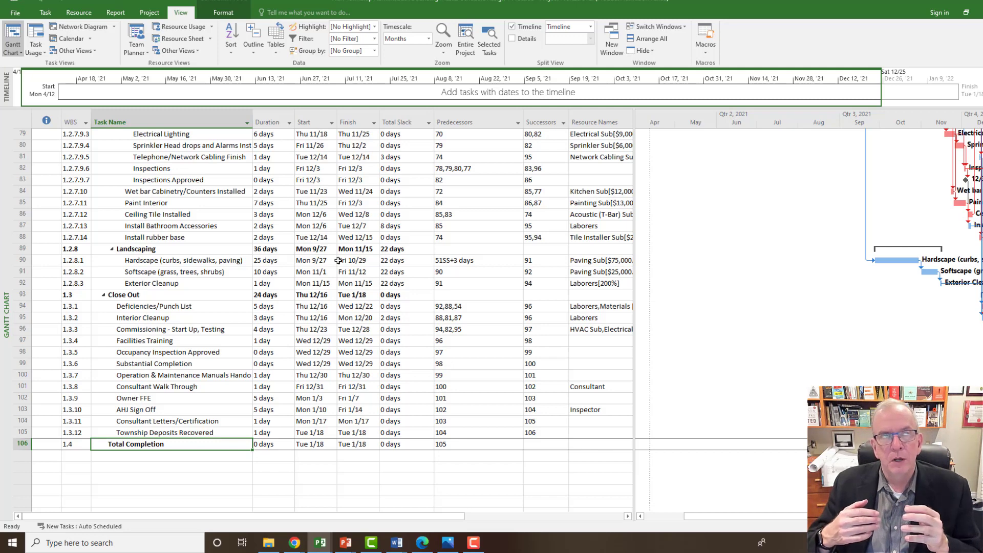
pyautogui.click(119, 433)
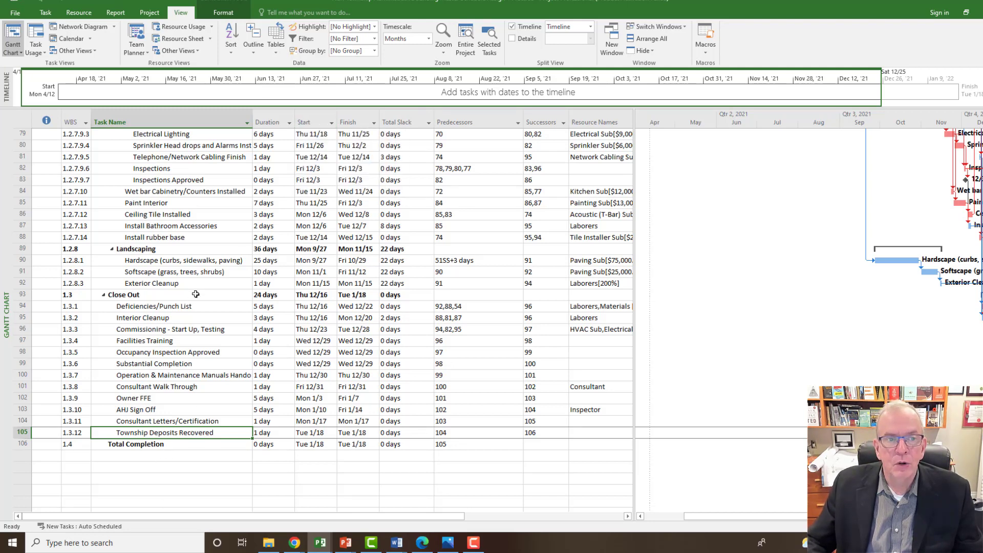
pyautogui.click(46, 13)
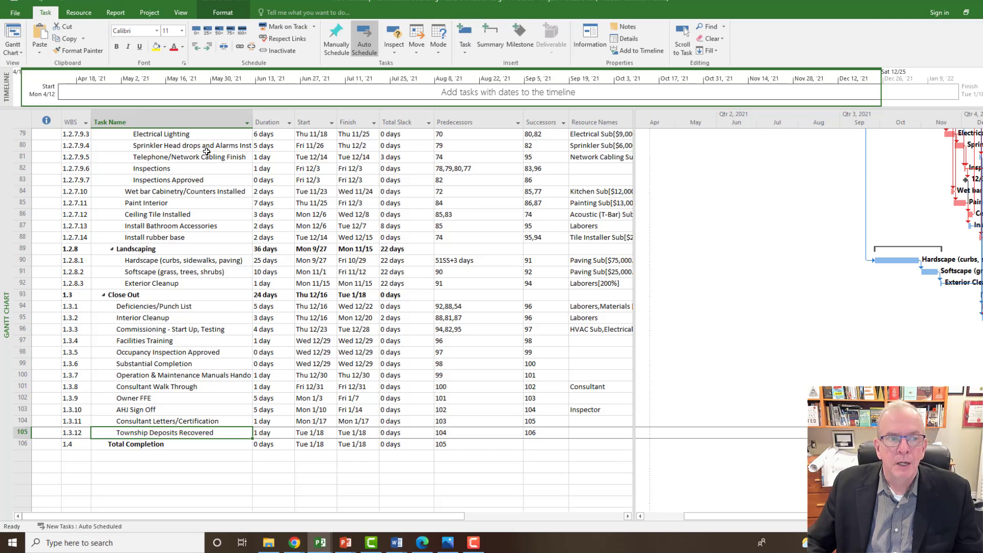
pyautogui.click(682, 39)
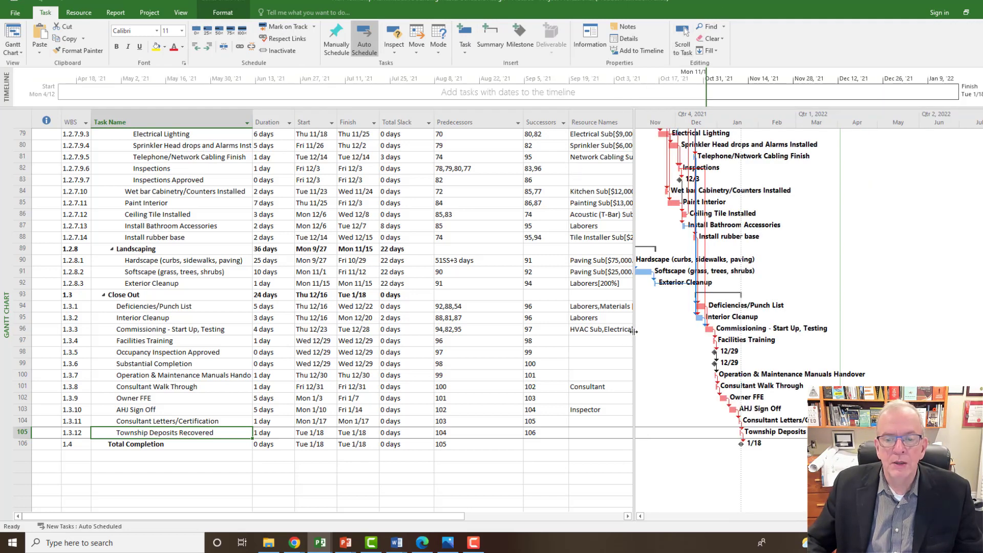
pyautogui.moveTo(634, 331); pyautogui.dragTo(506, 331)
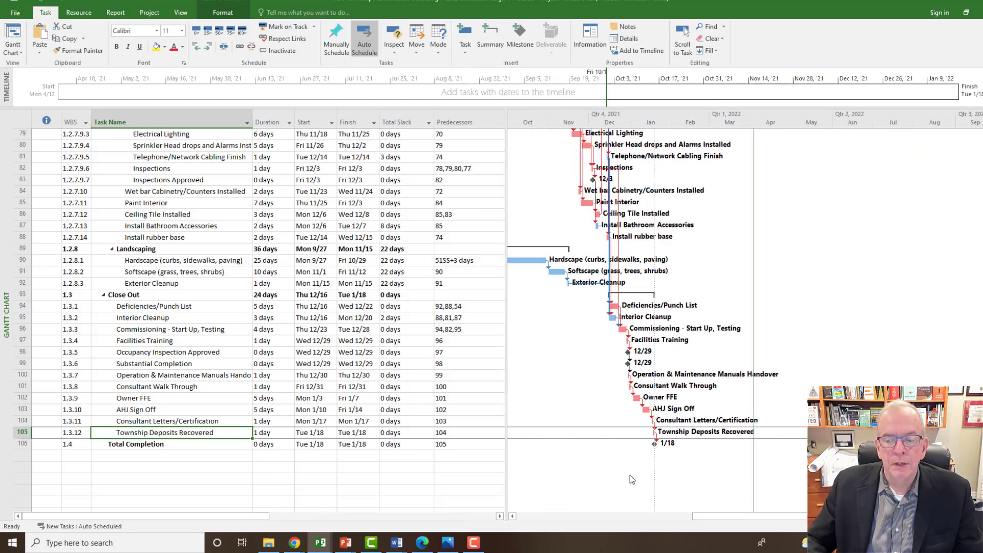
pyautogui.moveTo(708, 518); pyautogui.dragTo(728, 523)
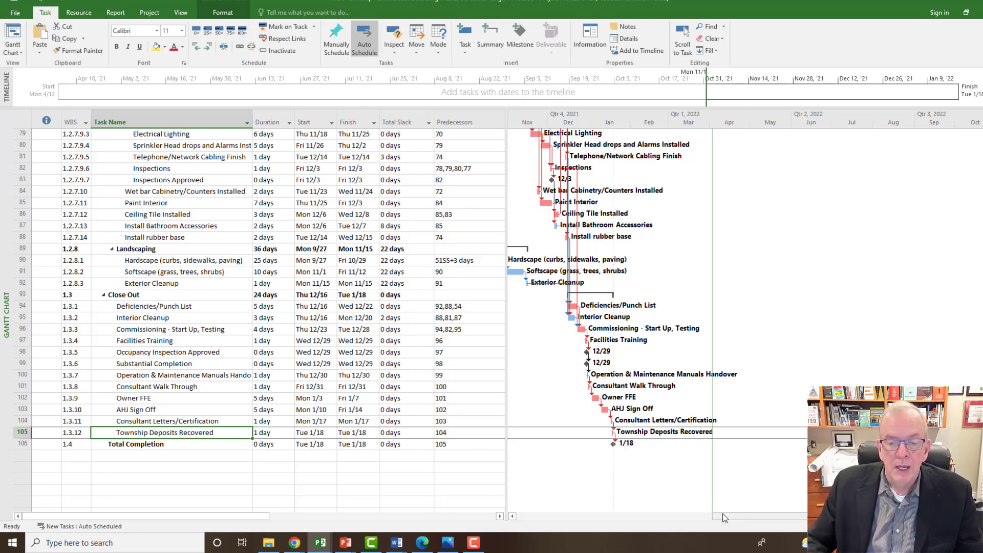
pyautogui.moveTo(718, 516); pyautogui.dragTo(697, 514)
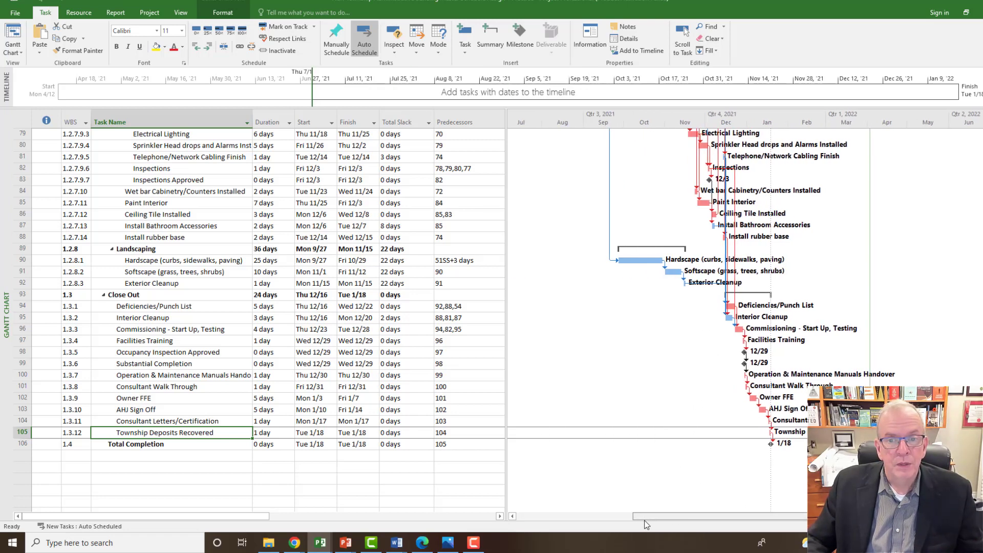
pyautogui.scroll(5, 632, 456)
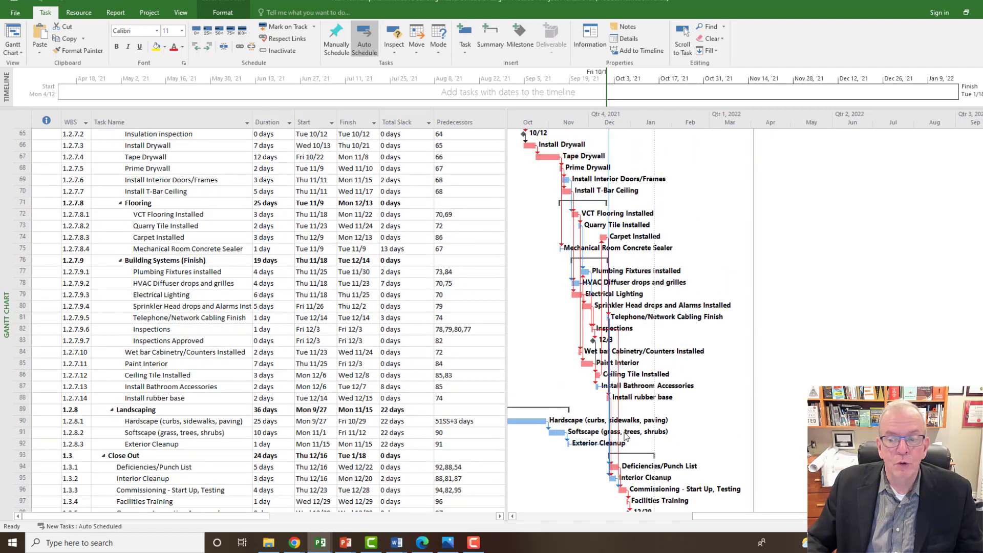
pyautogui.scroll(2, 629, 445)
pyautogui.scroll(3, 625, 437)
pyautogui.scroll(3, 626, 437)
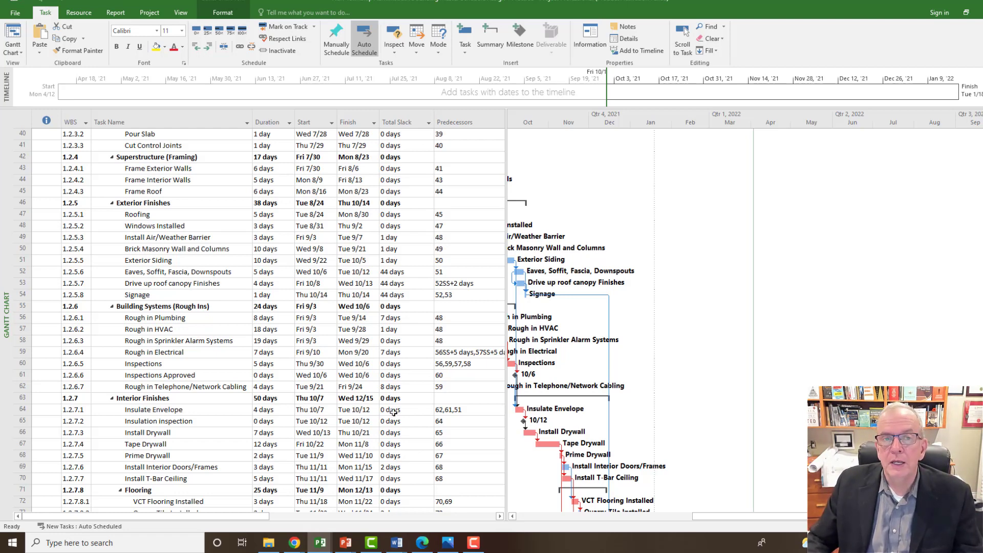
pyautogui.click(151, 13)
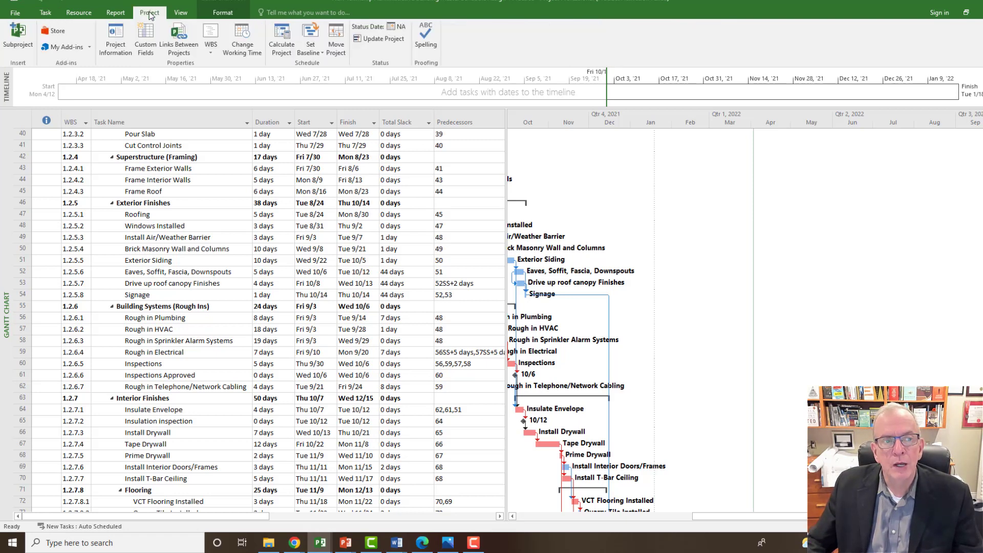
pyautogui.click(246, 44)
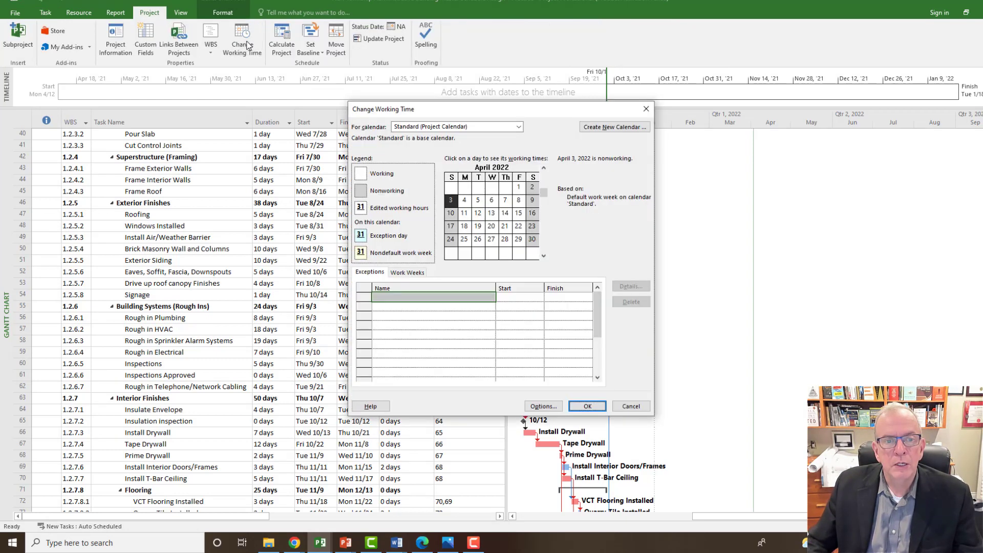
pyautogui.click(519, 127)
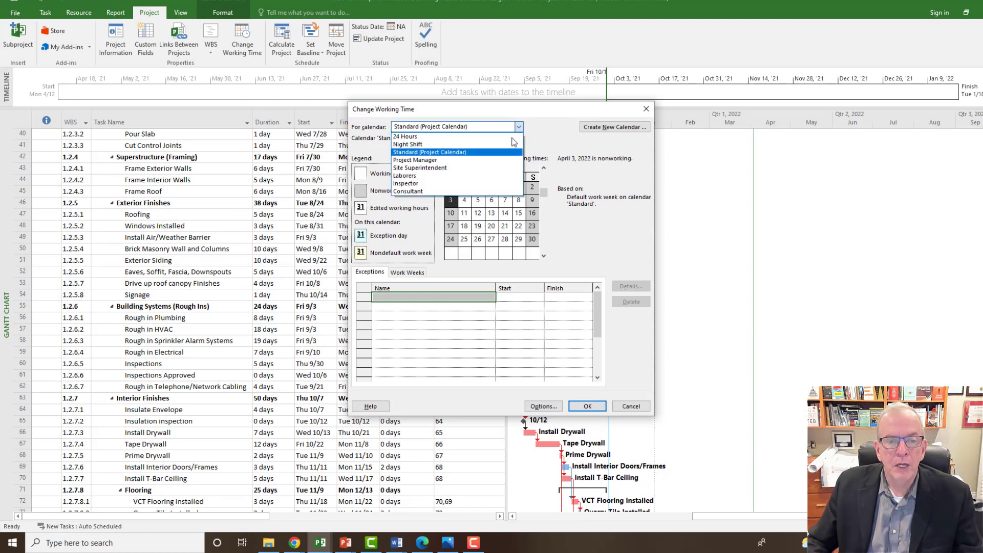
pyautogui.click(496, 153)
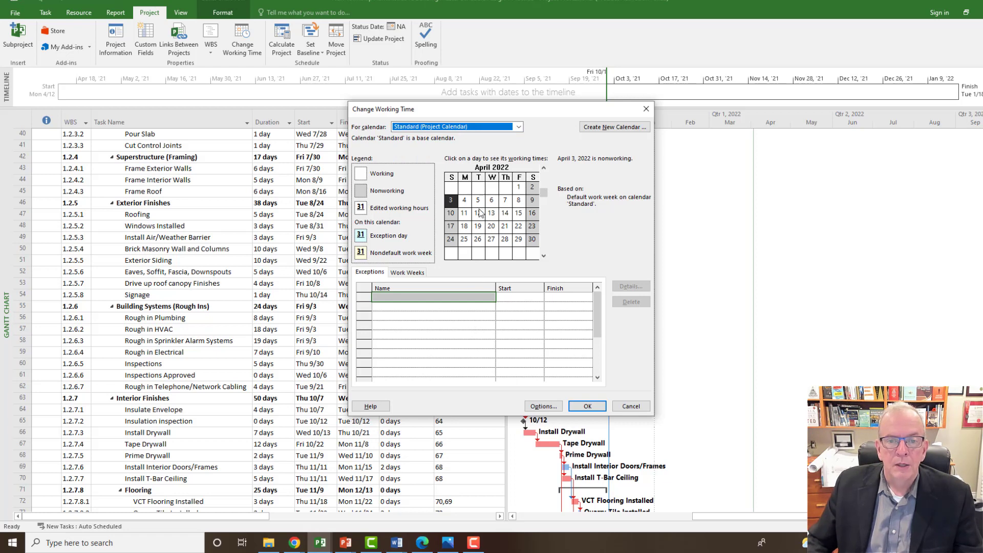
pyautogui.moveTo(486, 114); pyautogui.dragTo(596, 115)
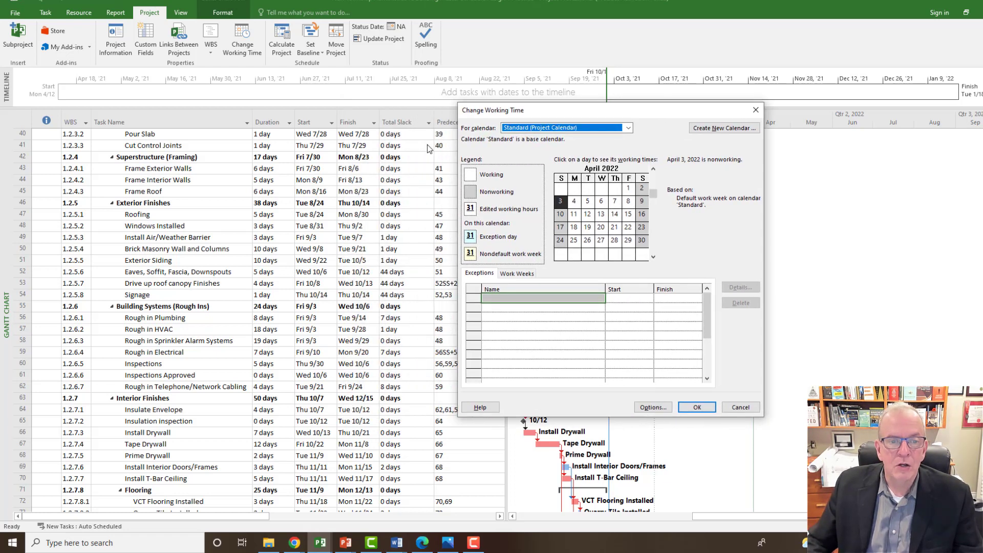
pyautogui.scroll(8, 343, 167)
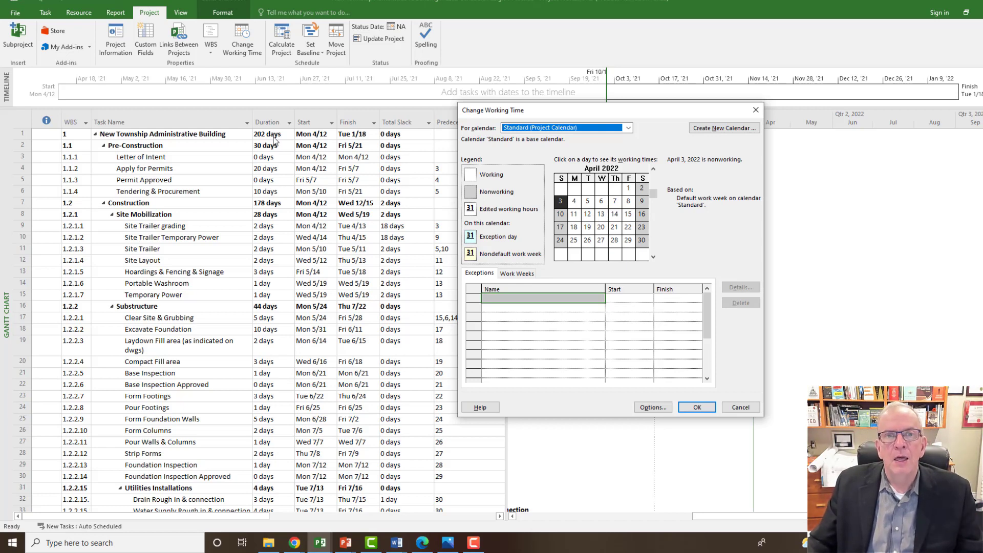
pyautogui.click(756, 110)
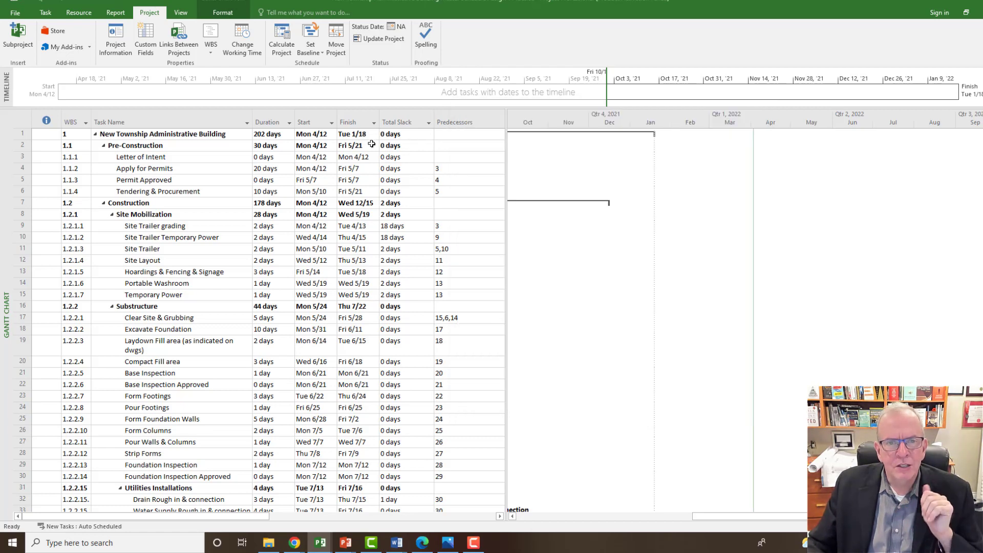
# - Set Excavate Foundation's start date to June 2, 2021 from the date picker
pyautogui.click(46, 169)
pyautogui.scroll(-5, 48, 171)
pyautogui.scroll(-6, 47, 170)
pyautogui.scroll(-6, 48, 171)
pyautogui.scroll(-5, 47, 172)
pyautogui.scroll(-5, 44, 173)
pyautogui.scroll(-5, 43, 175)
pyautogui.scroll(6, 43, 176)
pyautogui.scroll(8, 46, 162)
pyautogui.scroll(8, 47, 158)
pyautogui.scroll(6, 49, 156)
pyautogui.scroll(1, 49, 156)
pyautogui.scroll(3, 51, 150)
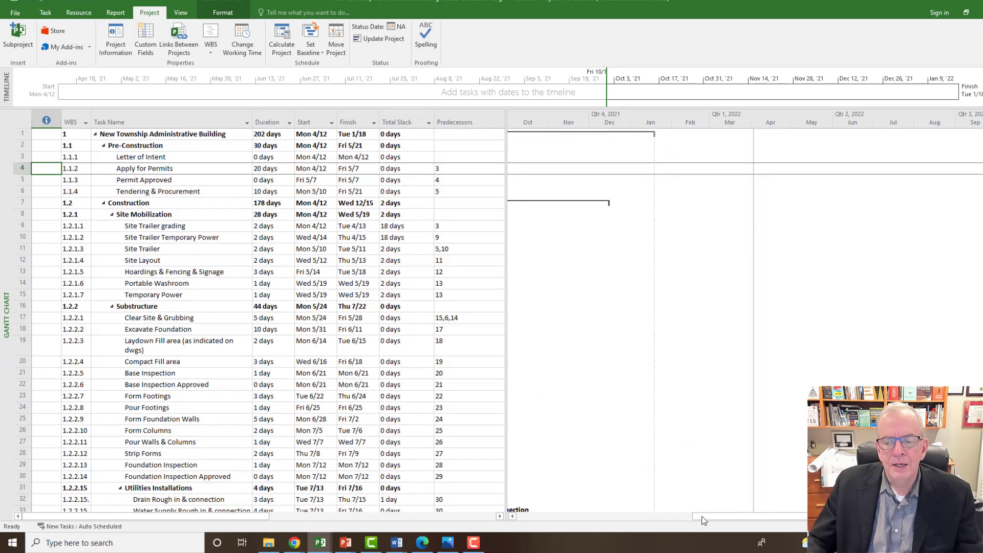
pyautogui.moveTo(737, 516); pyautogui.dragTo(604, 517)
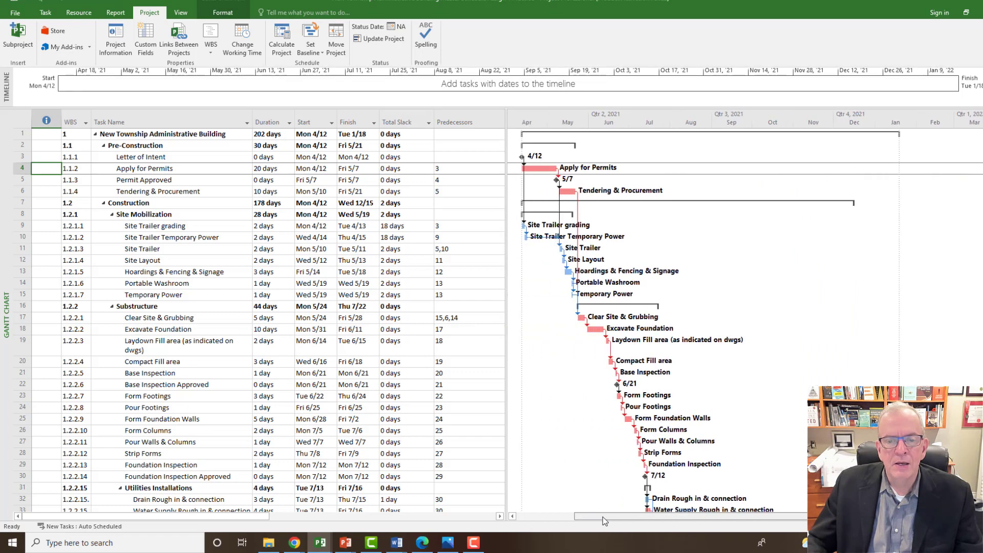
pyautogui.click(444, 330)
pyautogui.click(320, 330)
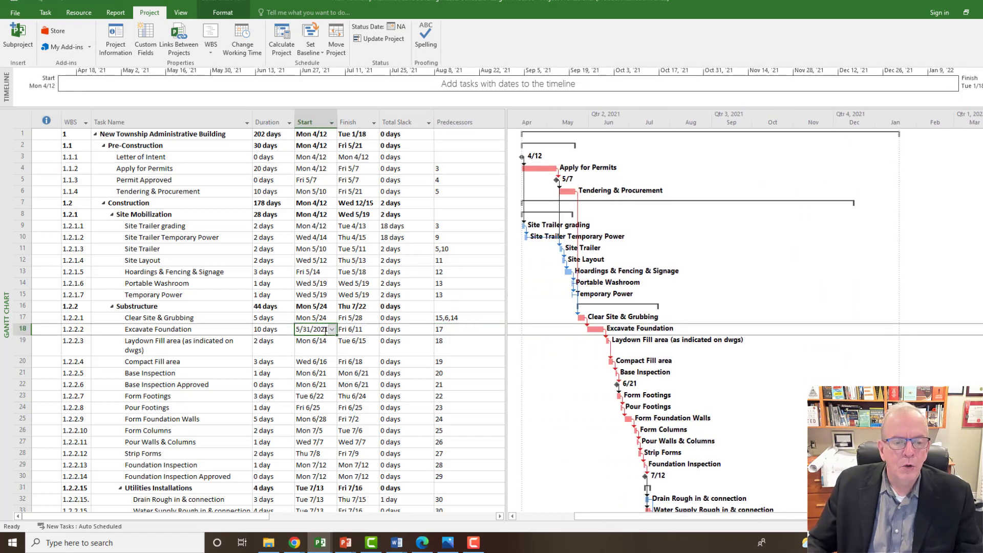
pyautogui.click(329, 331)
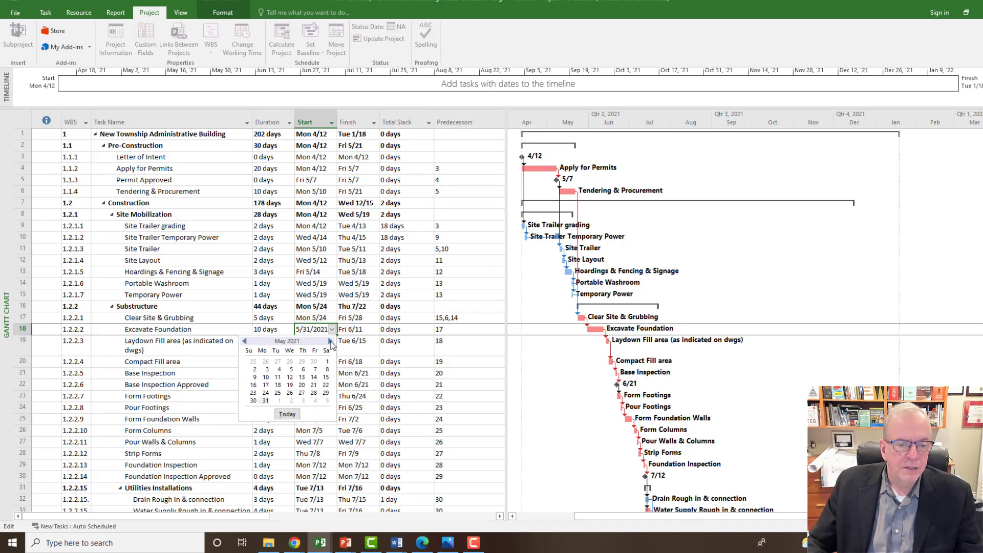
pyautogui.click(330, 342)
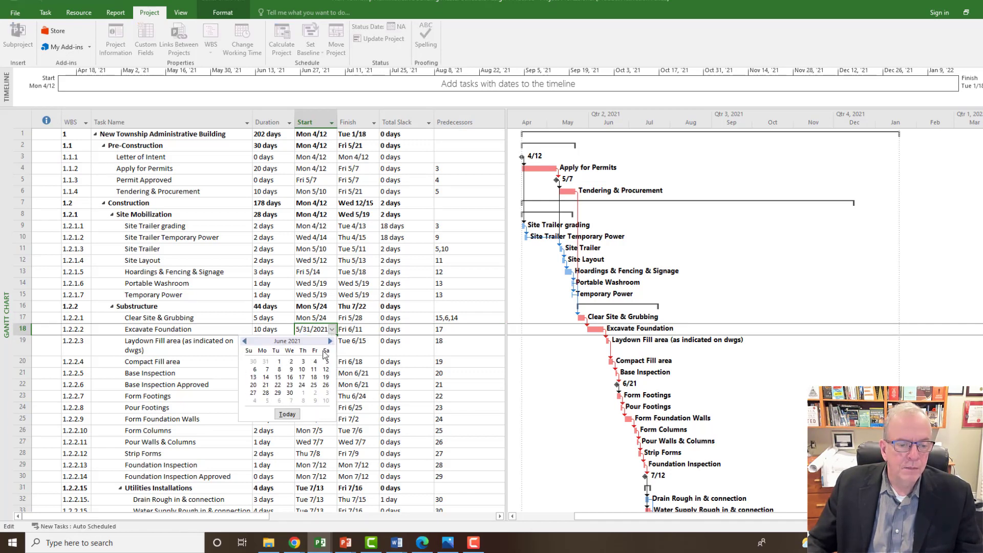
pyautogui.click(292, 364)
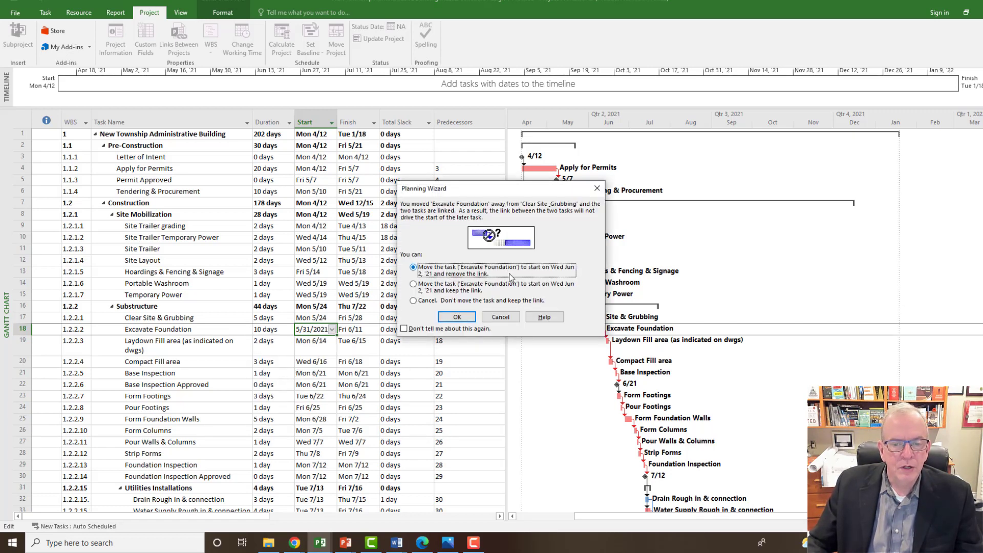
# - In the Planning Wizard, move the task while keeping its link to Clear Site & Grubbing
pyautogui.click(414, 286)
pyautogui.click(456, 318)
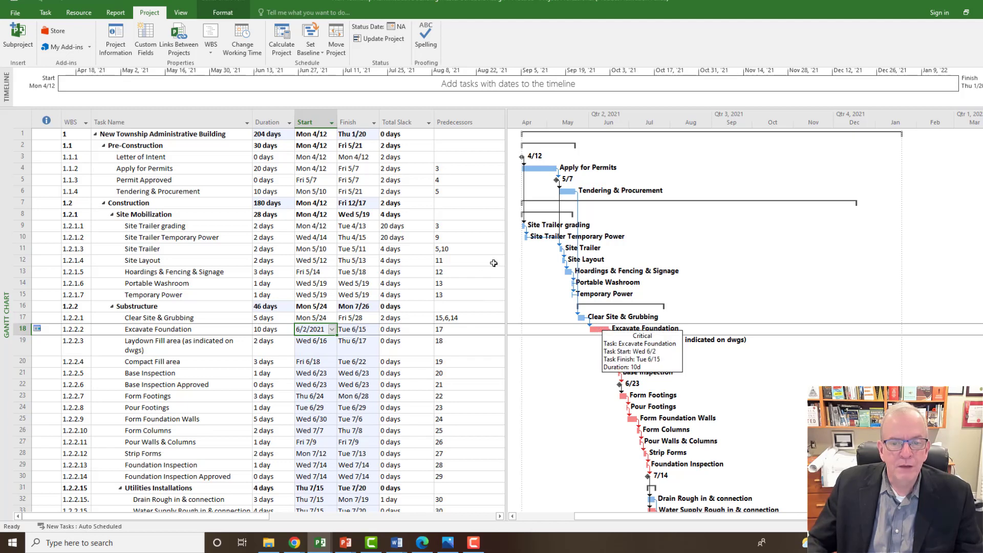
# - Reduce Apply for Permits from 20 to 15 days with the duration spinner, then select Excavate Foundation
pyautogui.click(159, 172)
pyautogui.click(278, 173)
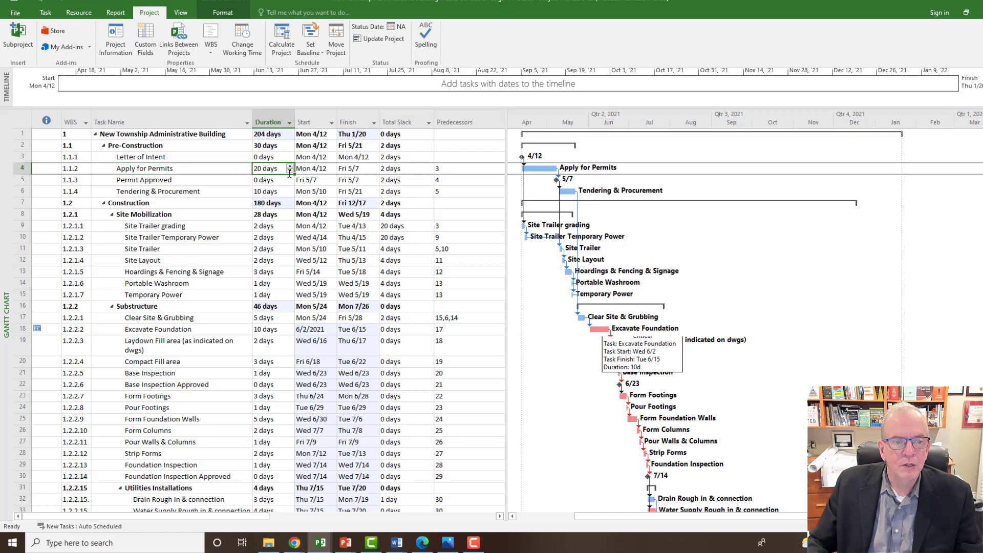
pyautogui.click(289, 172)
pyautogui.click(290, 173)
pyautogui.click(227, 183)
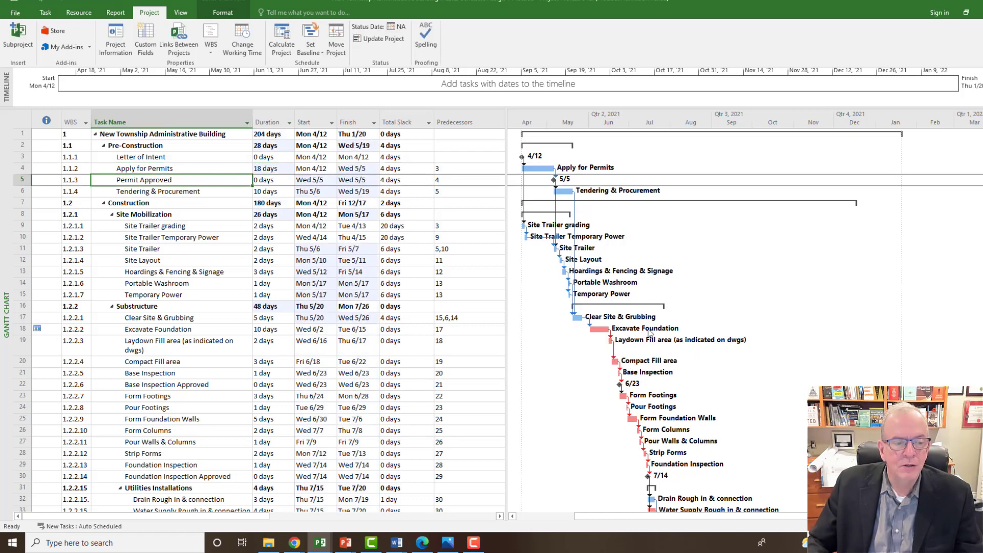
pyautogui.click(284, 169)
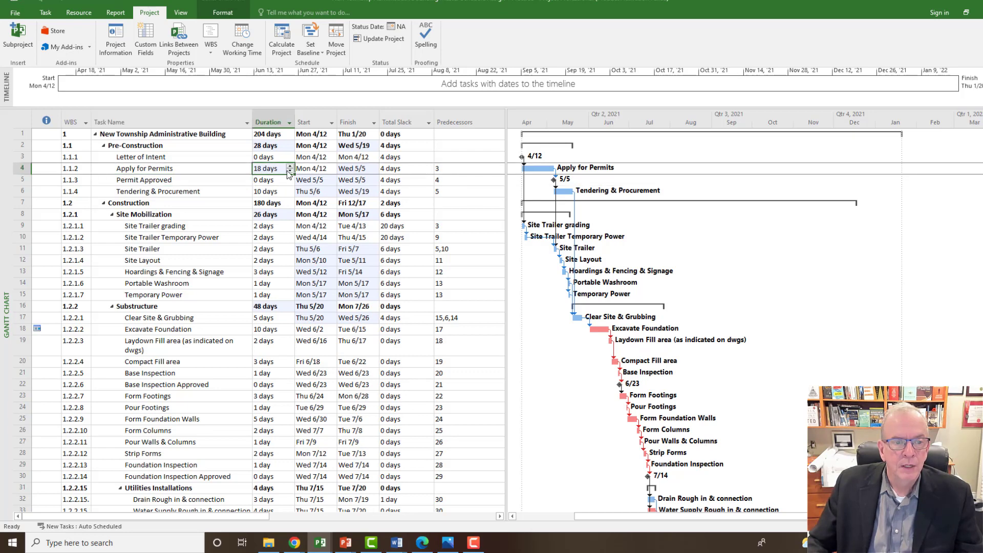
pyautogui.click(289, 173)
pyautogui.click(290, 172)
pyautogui.click(290, 172)
pyautogui.click(247, 189)
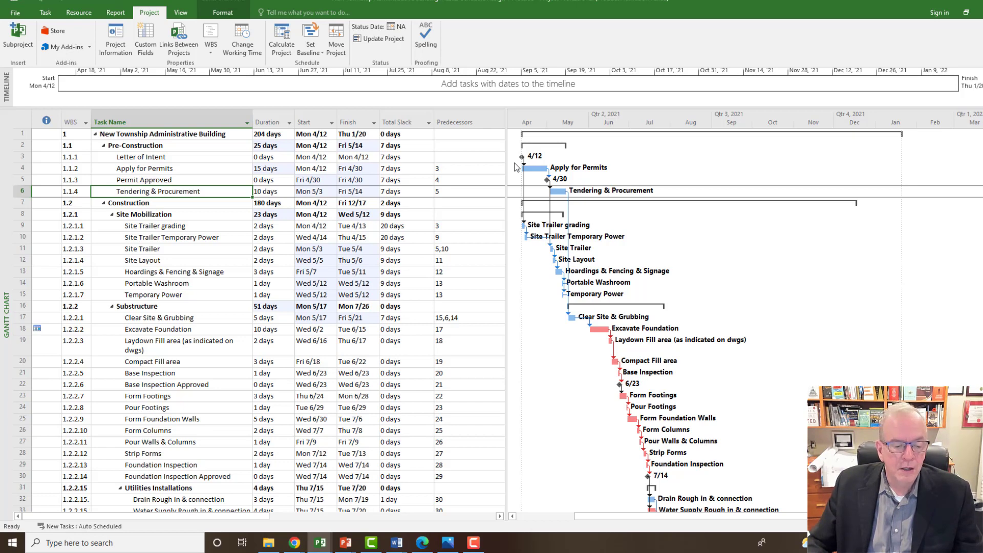
pyautogui.click(45, 329)
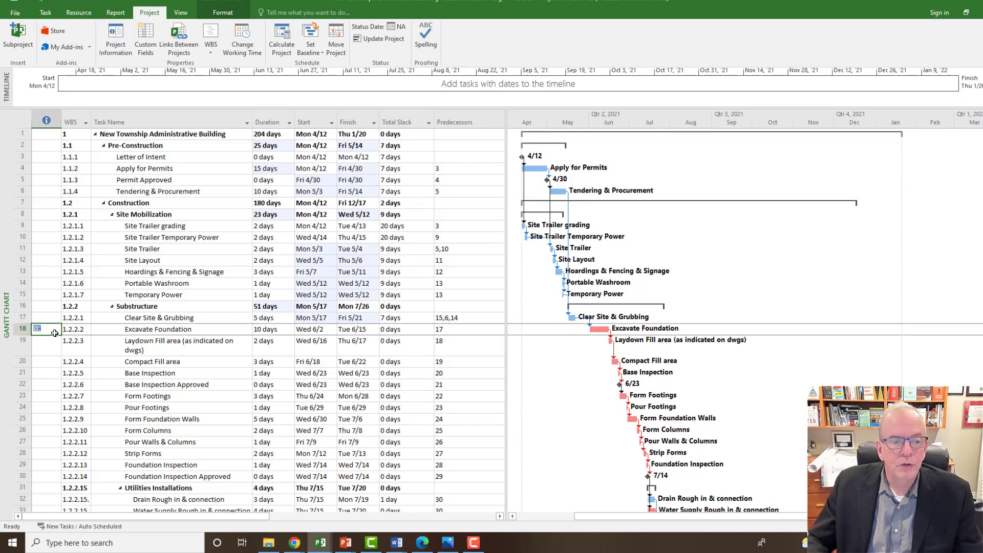
# - In Task Information's Advanced settings, change Excavate Foundation's constraint to As Soon As Possible and confirm
pyautogui.click(168, 332)
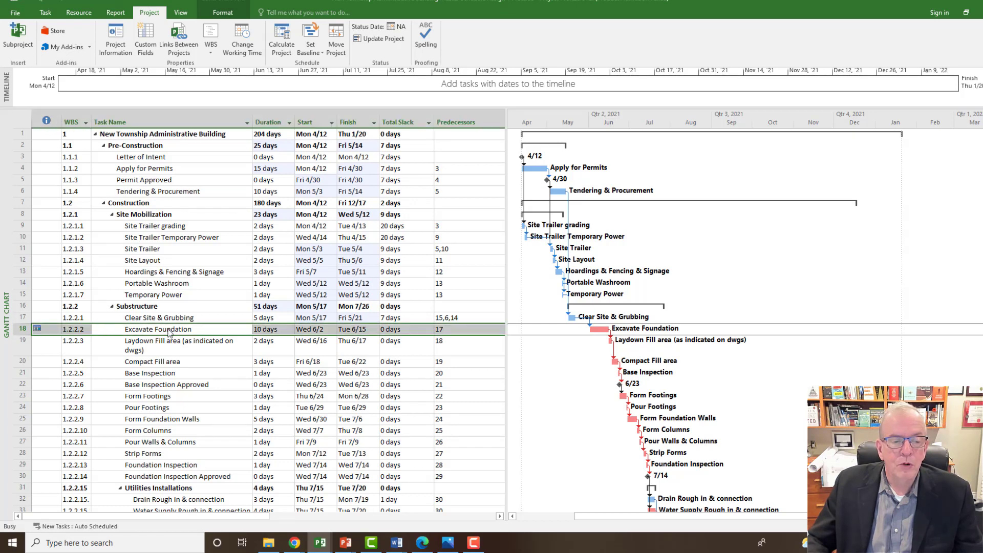
pyautogui.moveTo(397, 163); pyautogui.dragTo(230, 70)
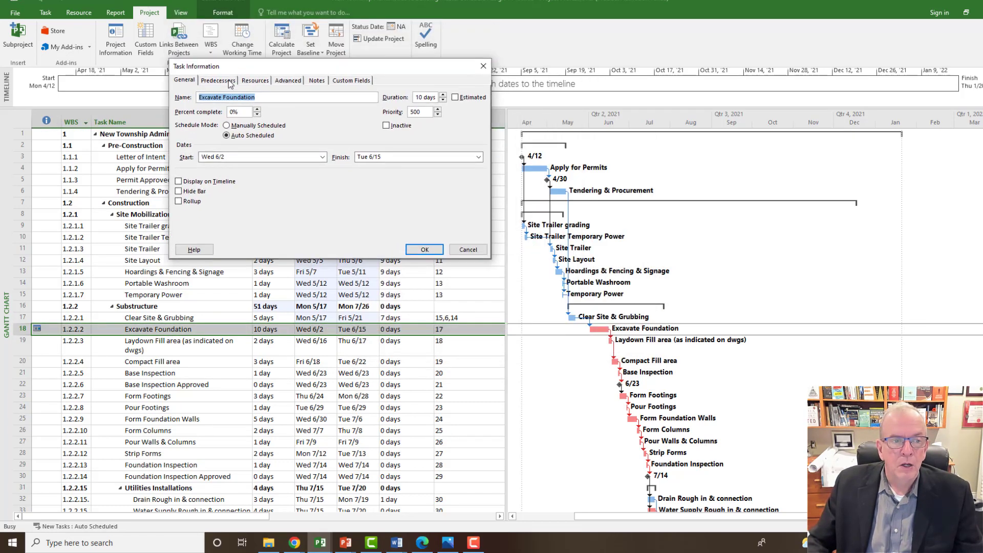
pyautogui.click(288, 81)
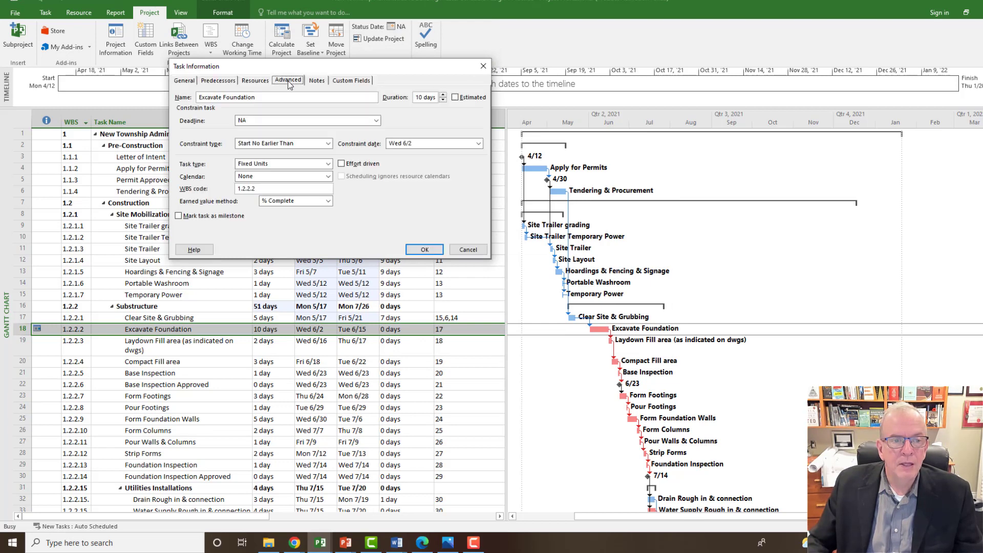
pyautogui.click(328, 144)
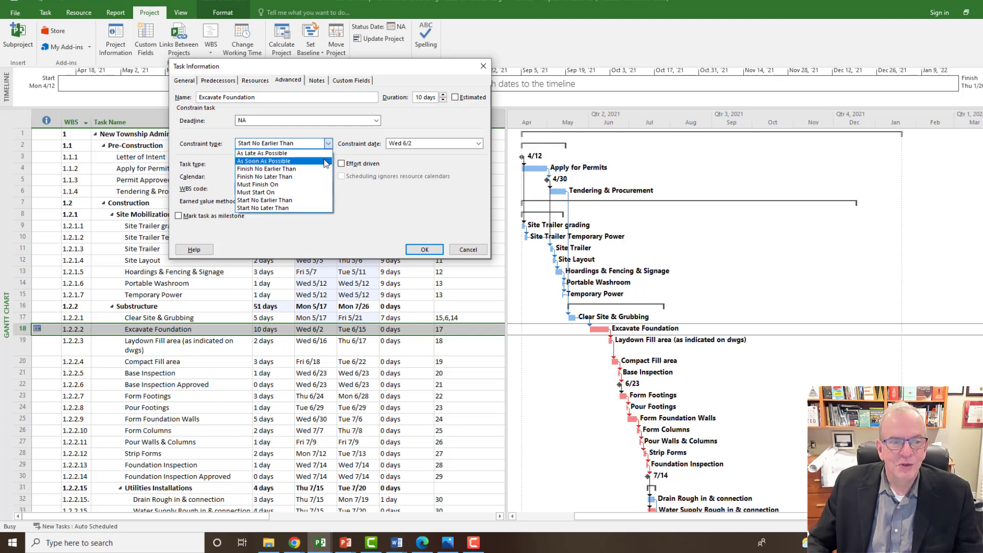
pyautogui.click(326, 154)
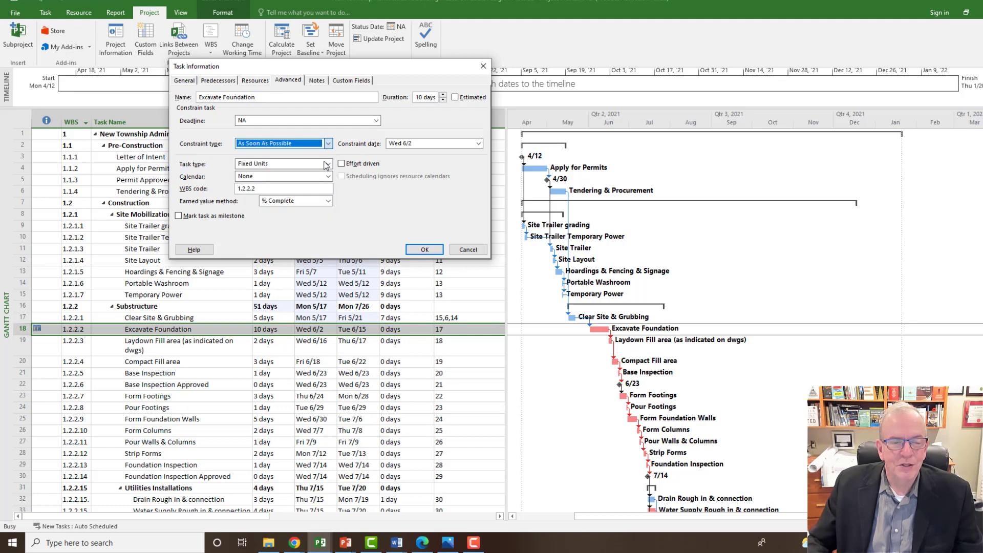
pyautogui.click(423, 252)
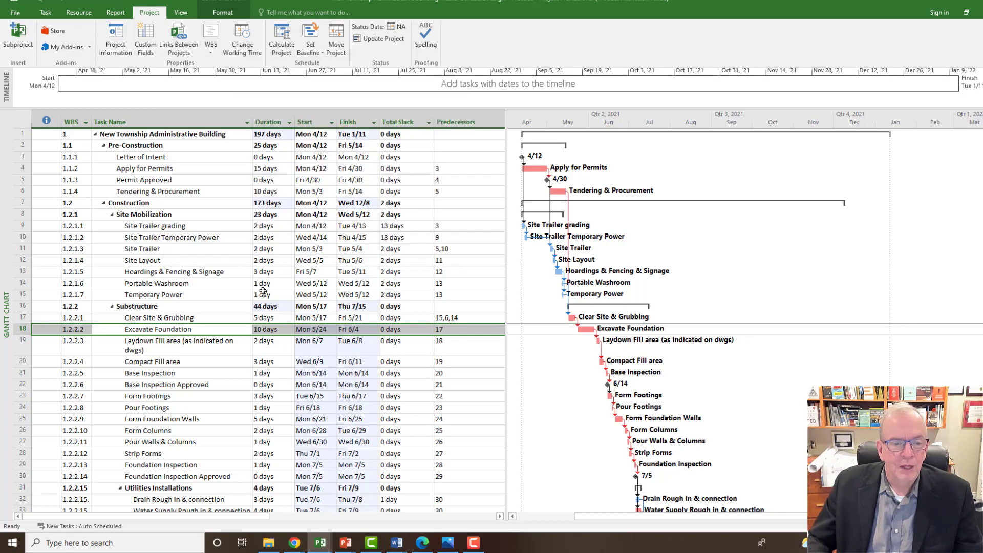